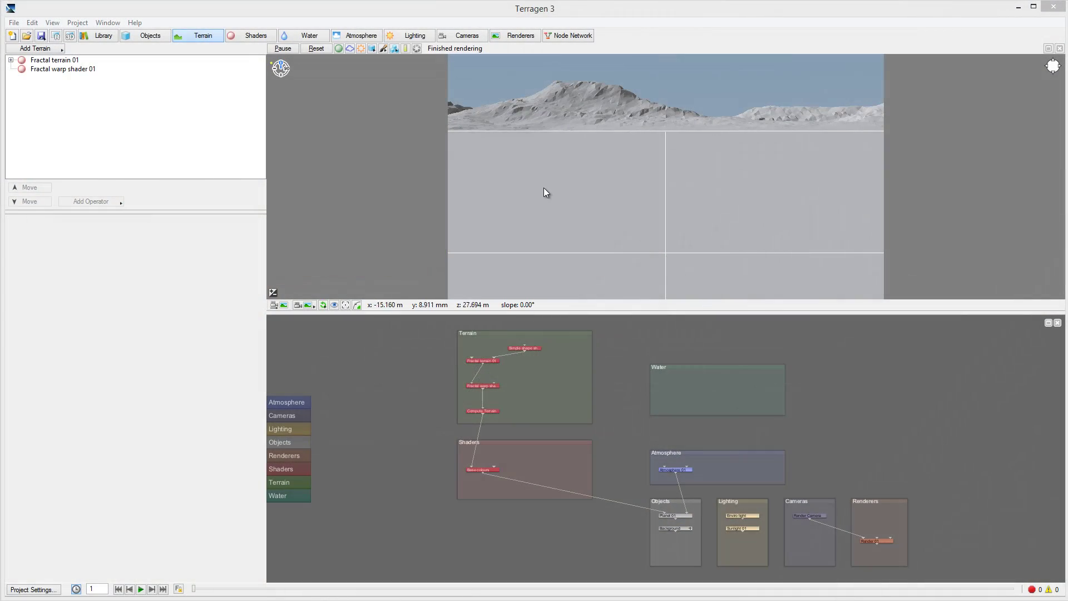
Focus the Terragen 3D preview showing the default fractal terrain scene
click(543, 187)
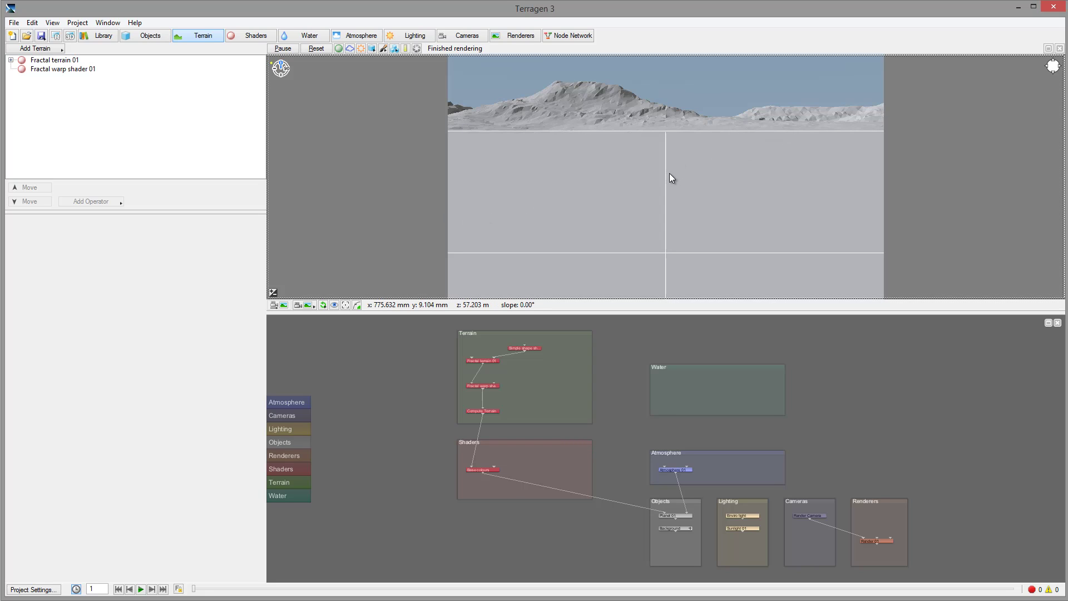
Pitch the preview camera up so broad blue sky shows above the fractal mountains
drag(669, 172, 682, 109)
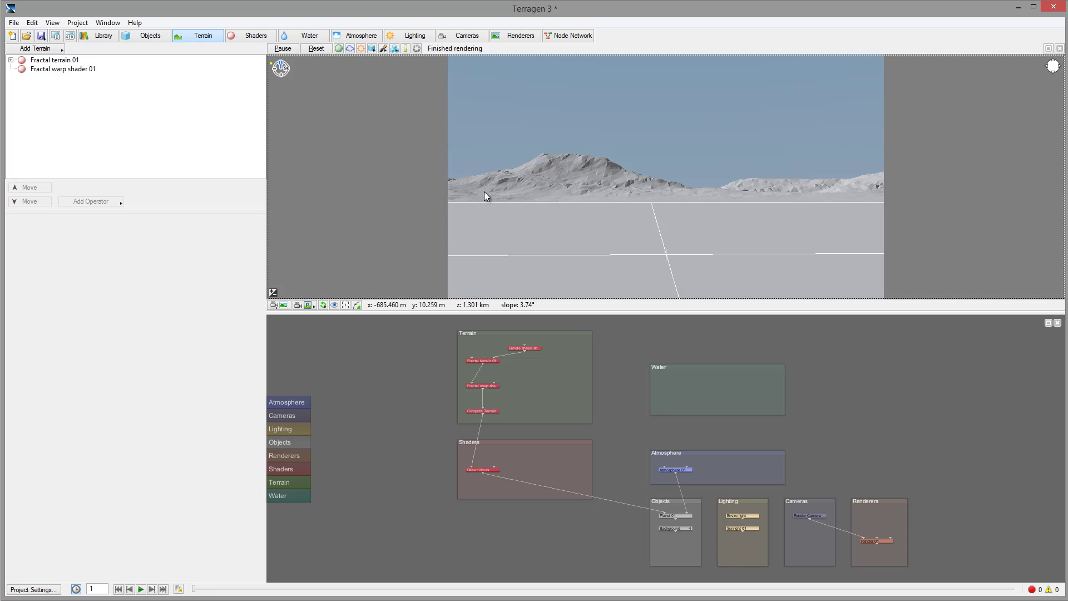
Bring up the Buy Terragen 3 page and highlight the Professional + Animation original price
key(alt+Tab)
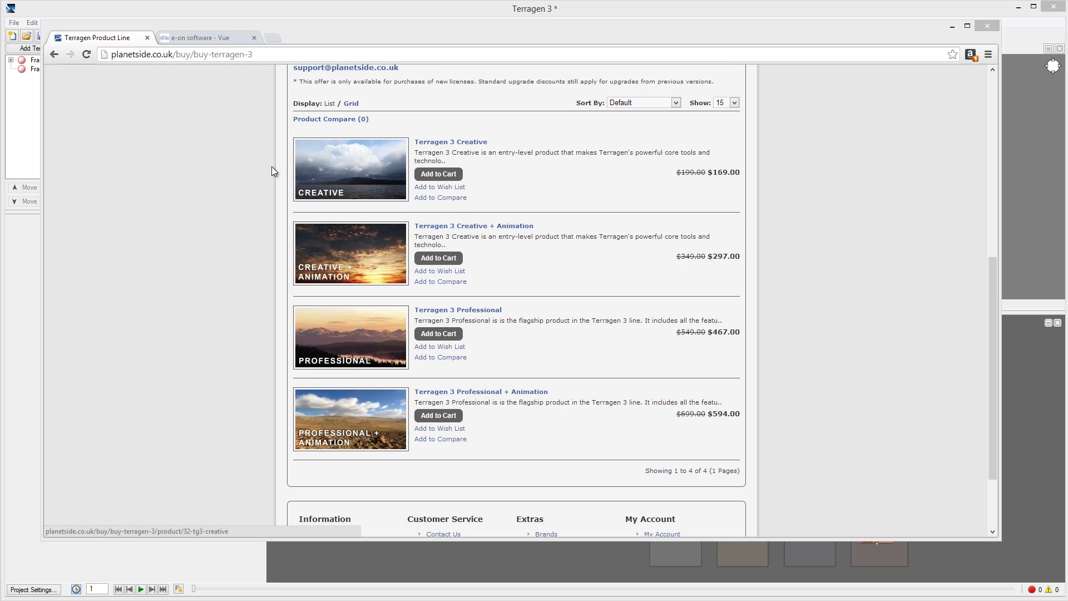
click(706, 189)
click(739, 181)
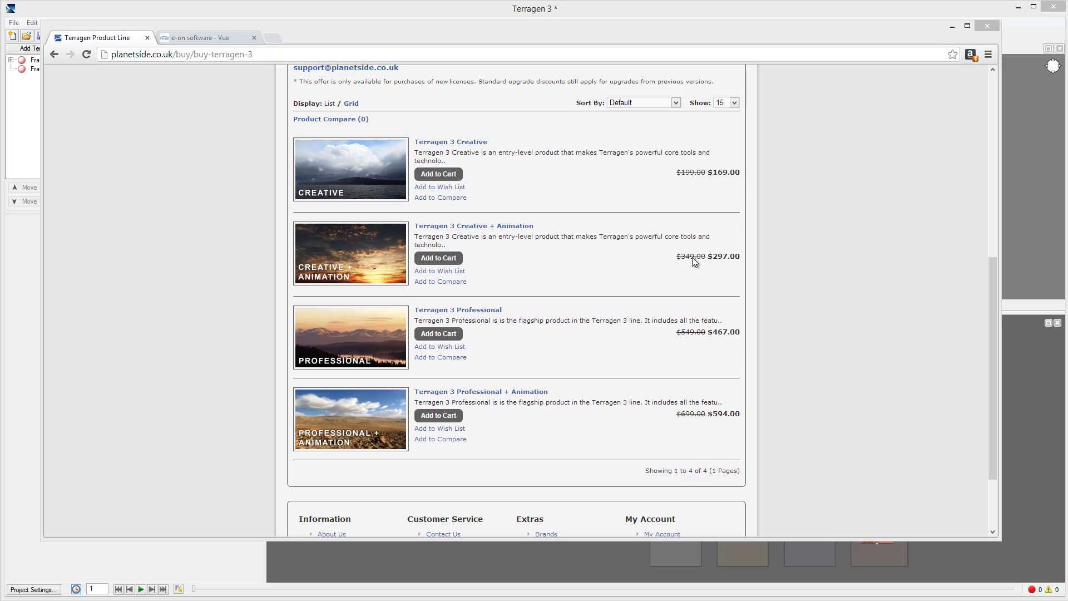
drag(682, 414, 704, 413)
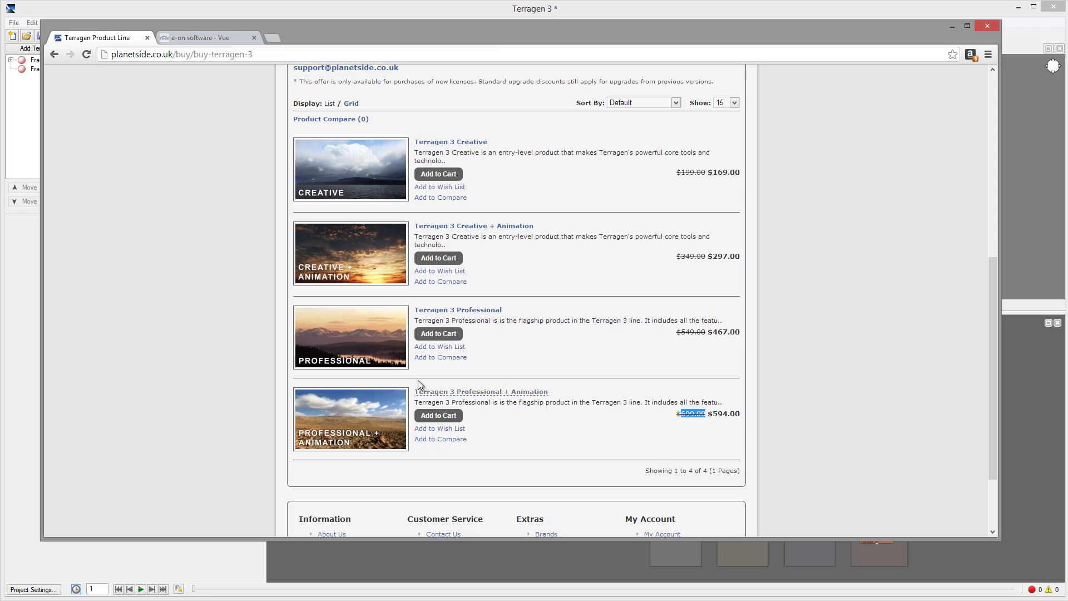
Scroll through the e-on software Vue tab's xStream, Infinite and 3D Artist edition prices
click(201, 37)
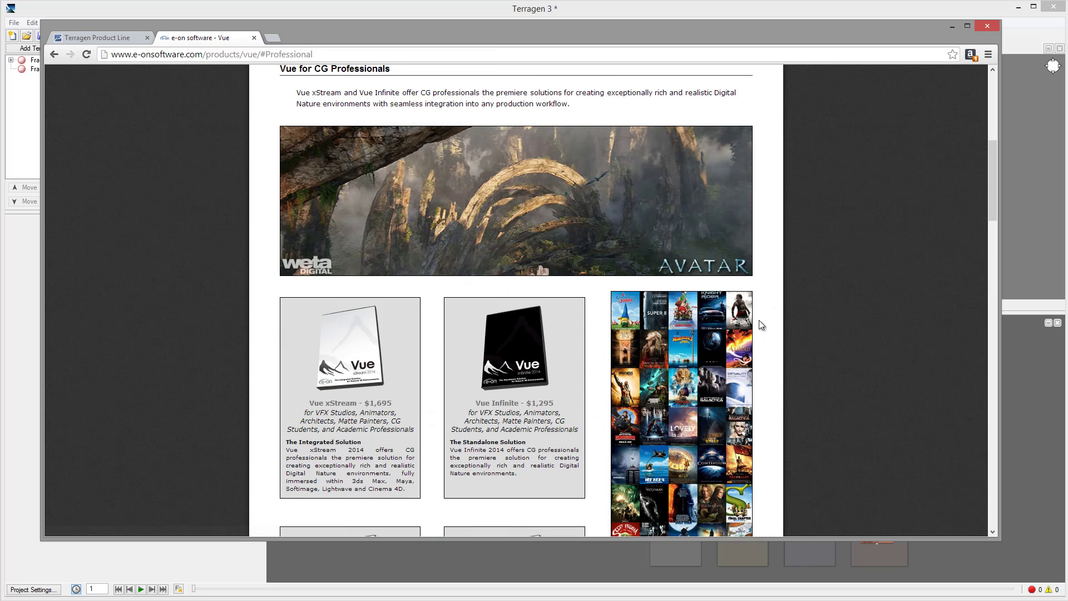
scroll(760, 315, down, 6)
scroll(760, 315, up, 2)
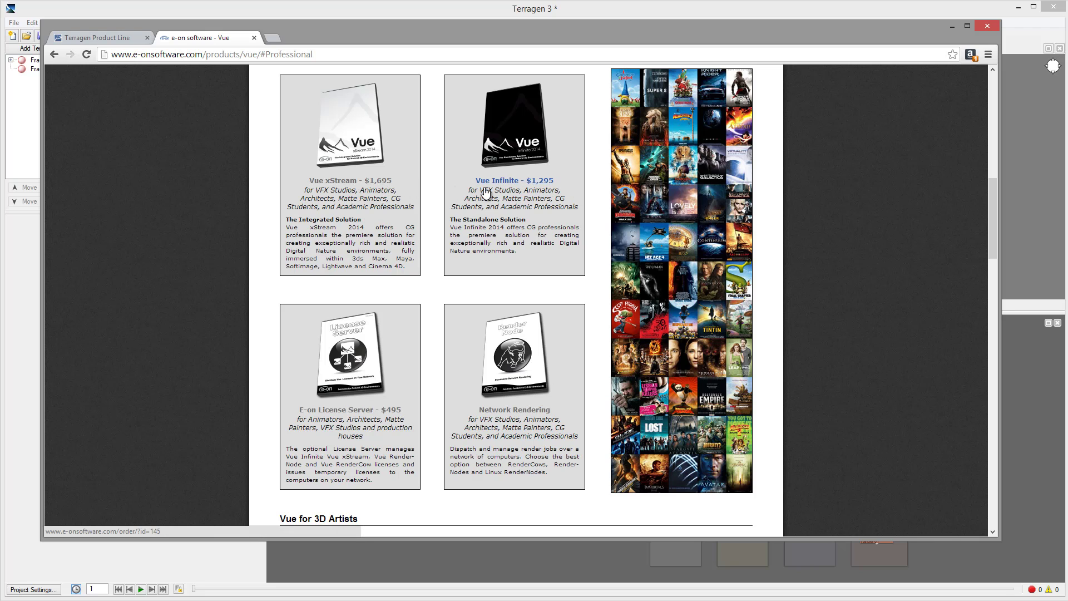
scroll(269, 246, down, 2)
scroll(226, 238, down, 3)
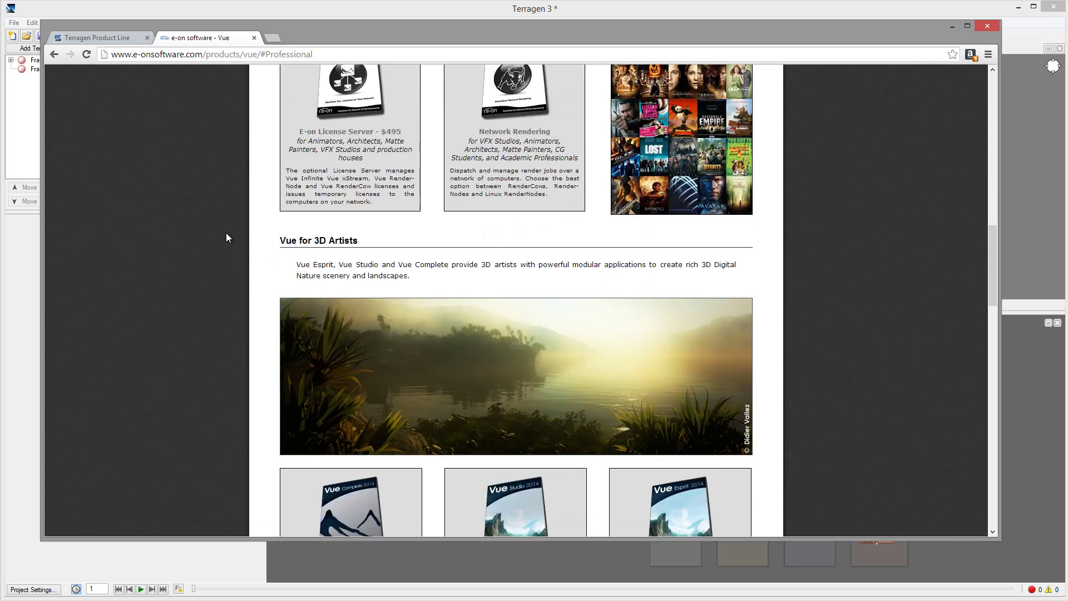
scroll(226, 237, down, 4)
scroll(226, 239, up, 9)
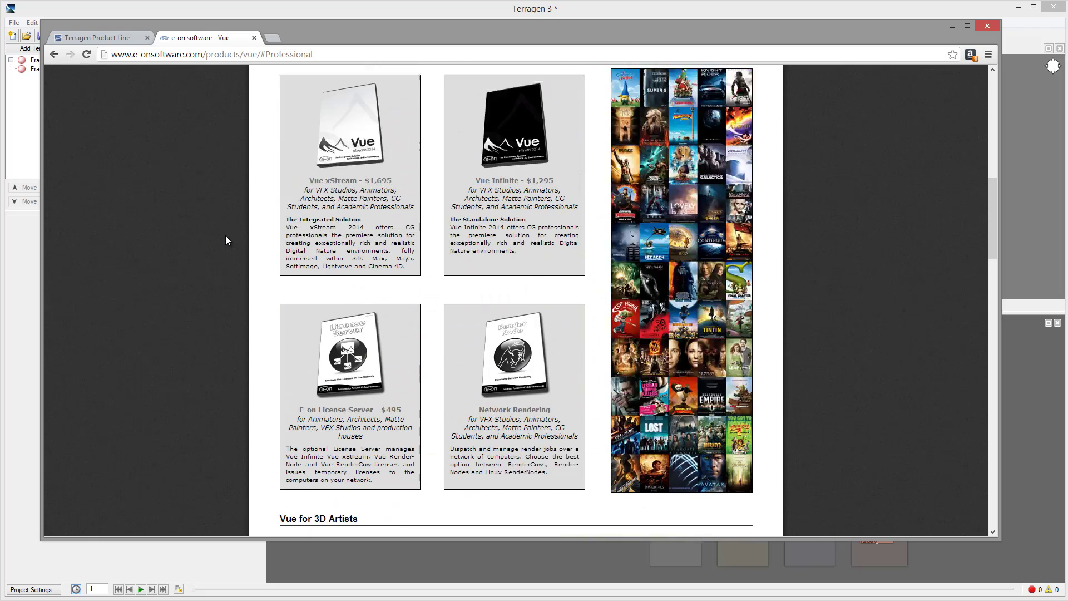
scroll(226, 239, down, 7)
scroll(225, 238, down, 4)
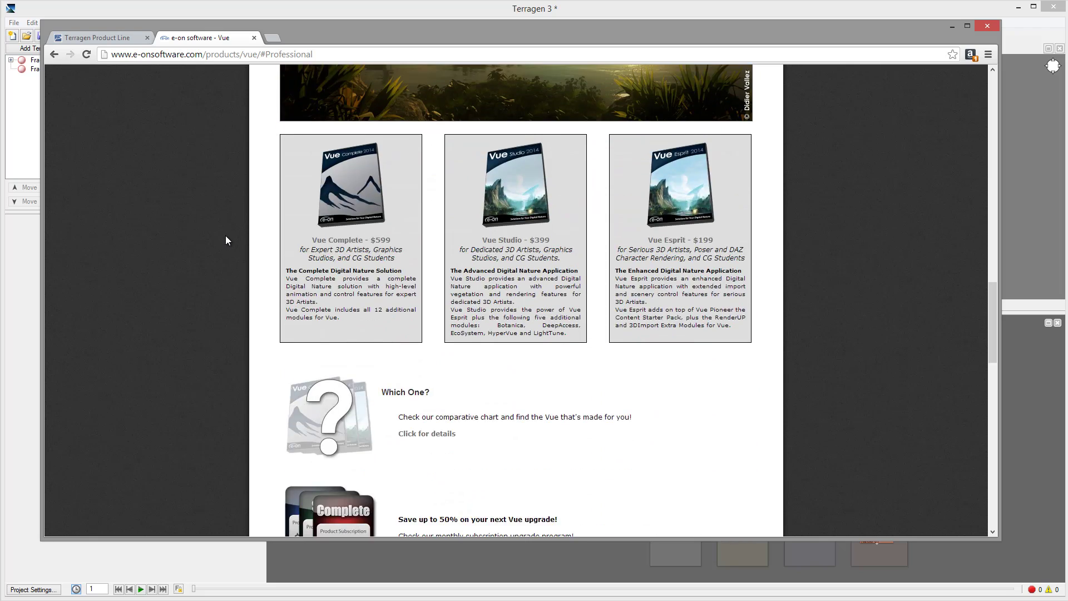
scroll(225, 238, up, 2)
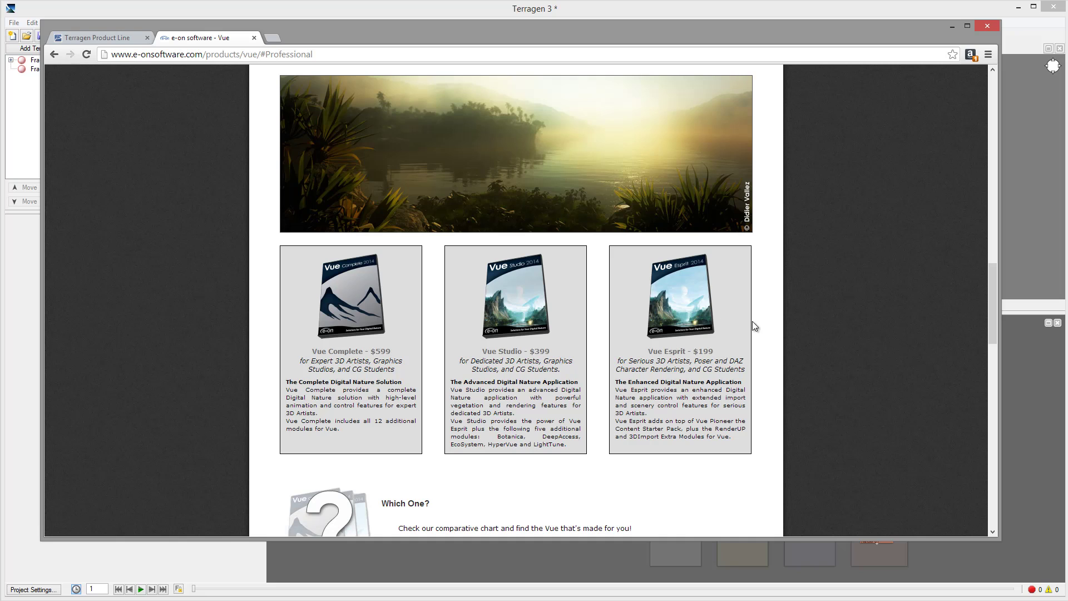
Review the Terragen Product Line prices and sale banner, then return to Terragen 3
click(95, 37)
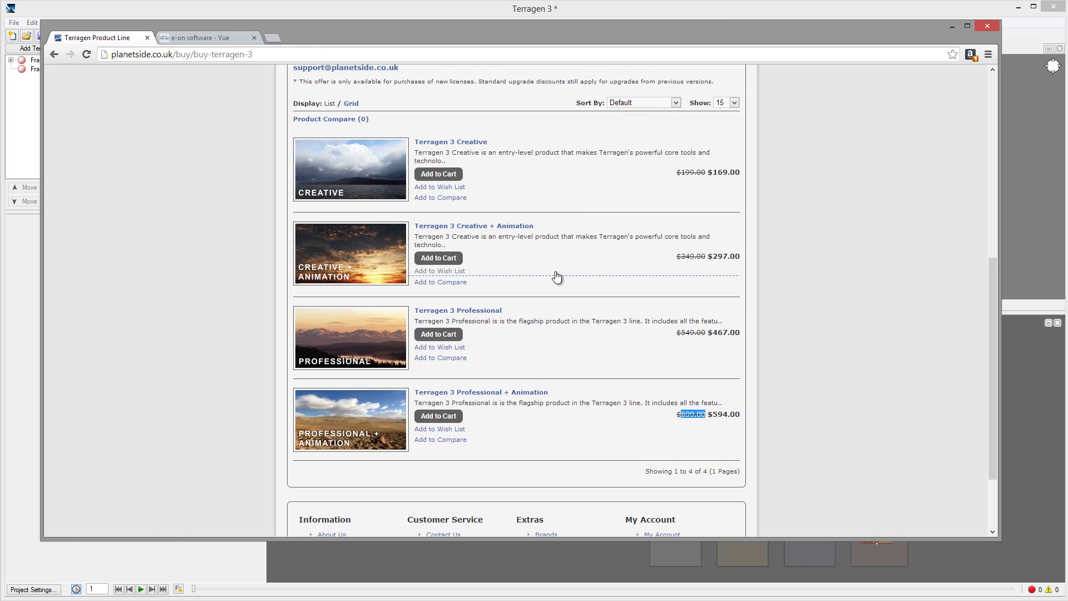
scroll(557, 276, up, 1)
scroll(557, 276, up, 1)
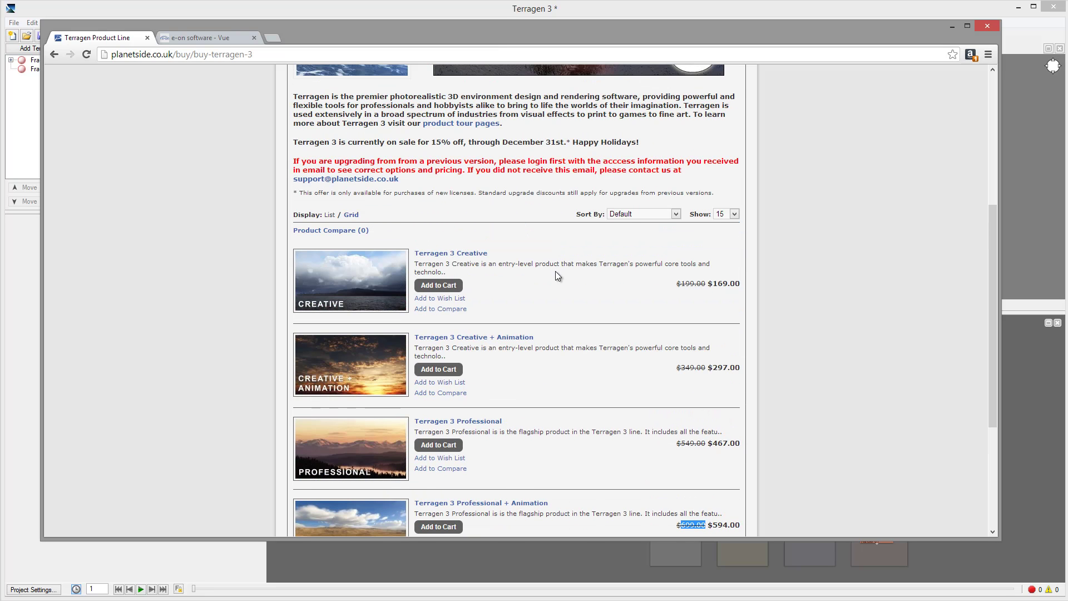
scroll(555, 283, up, 1)
scroll(553, 291, up, 1)
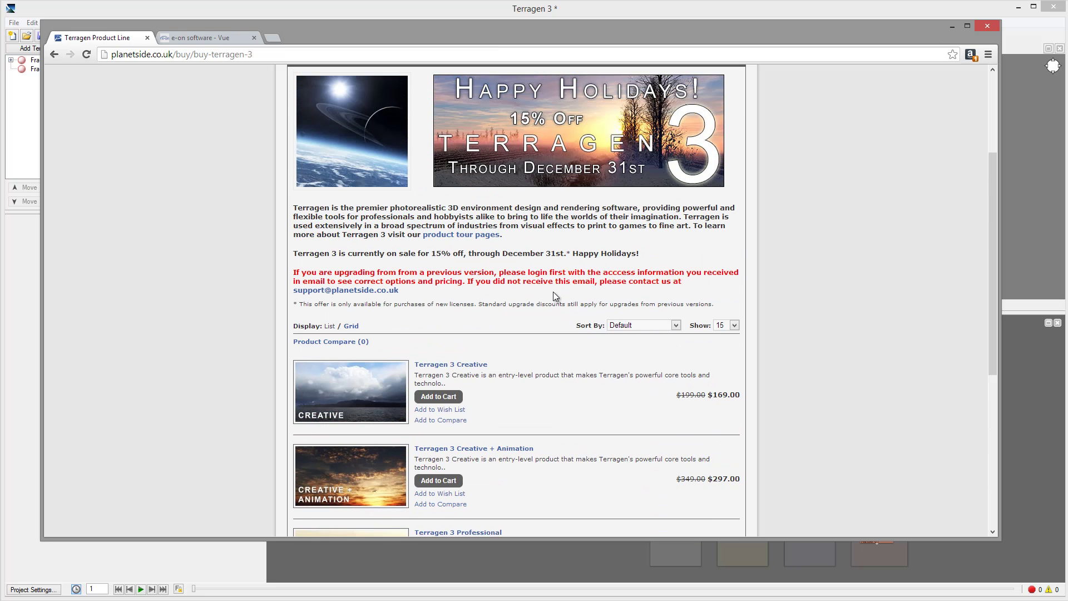
scroll(535, 278, down, 2)
scroll(592, 277, down, 2)
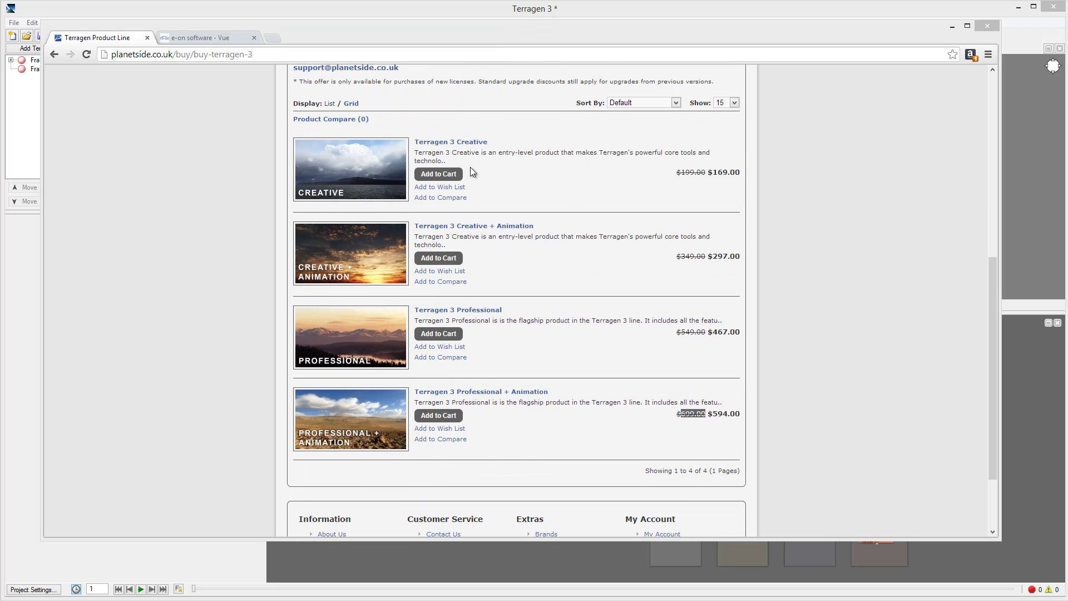
click(234, 8)
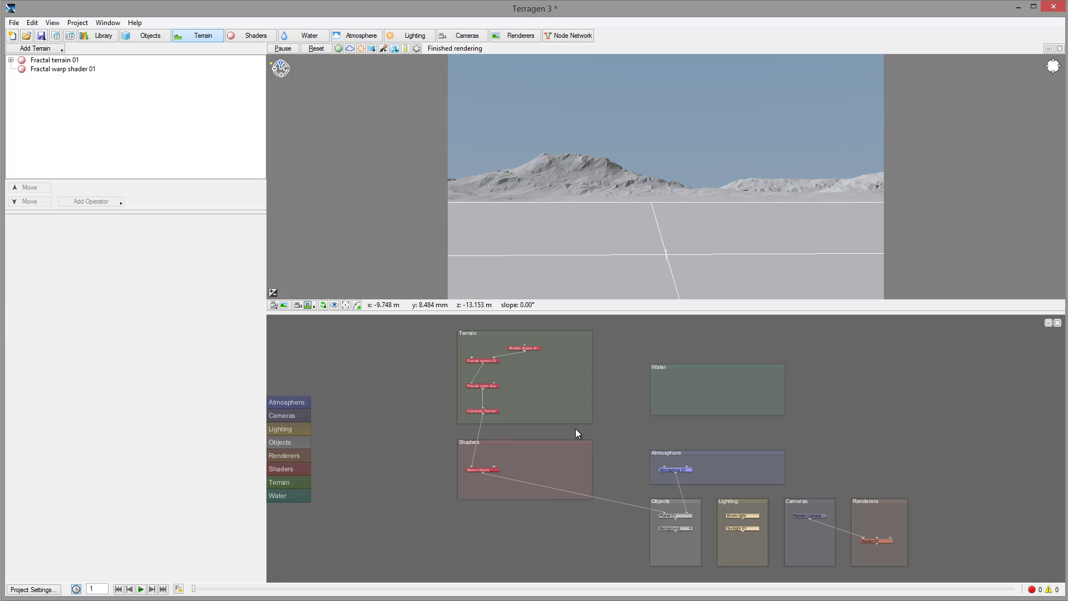
click(687, 383)
Show the Animation Panel (F7) from Terragen's View menu
click(101, 25)
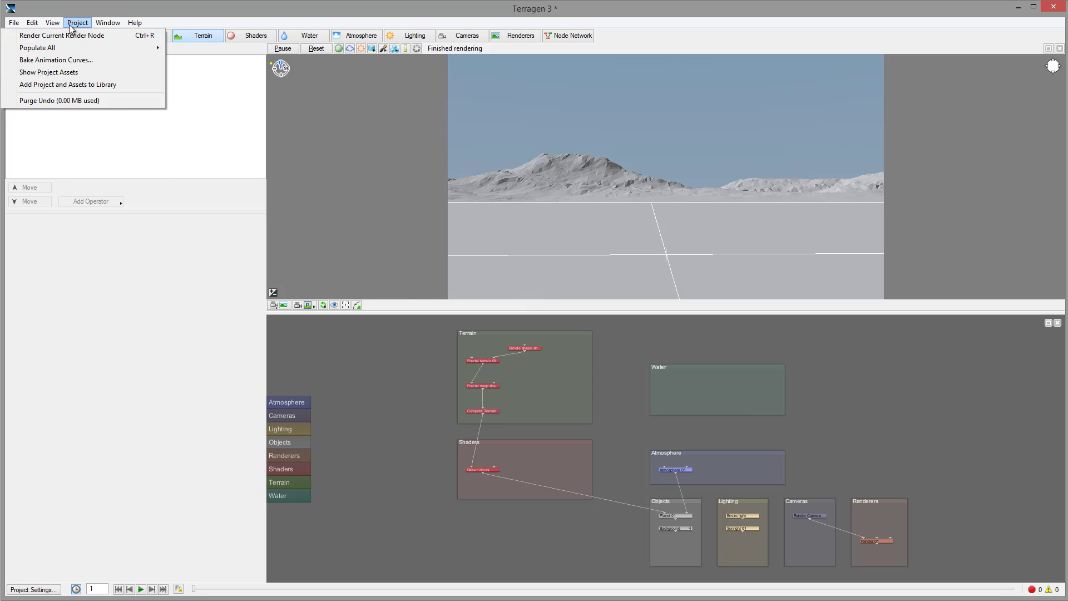
mouse_move(52, 22)
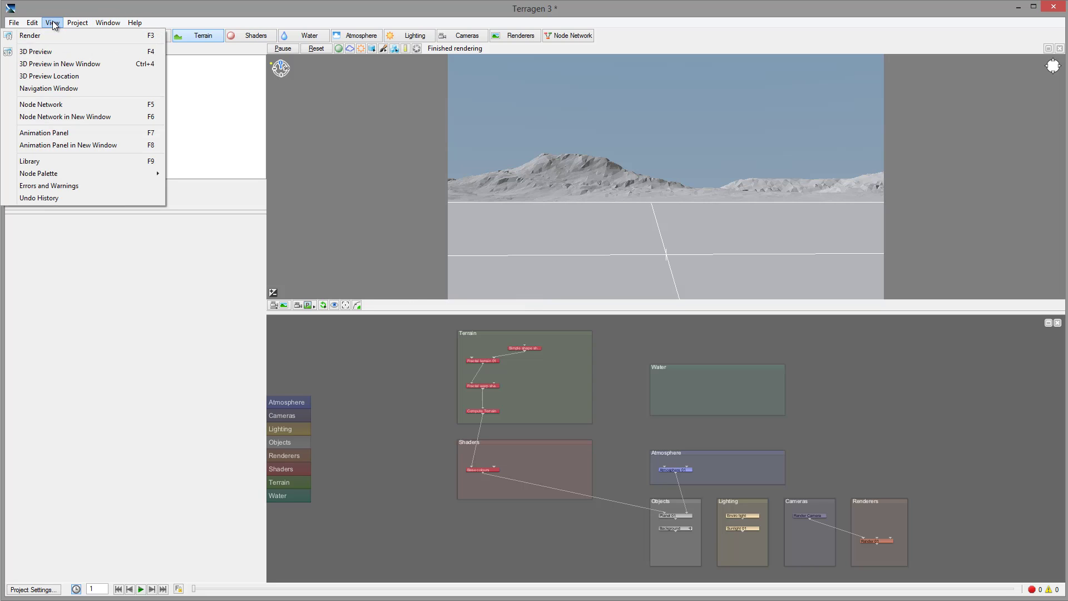
click(115, 134)
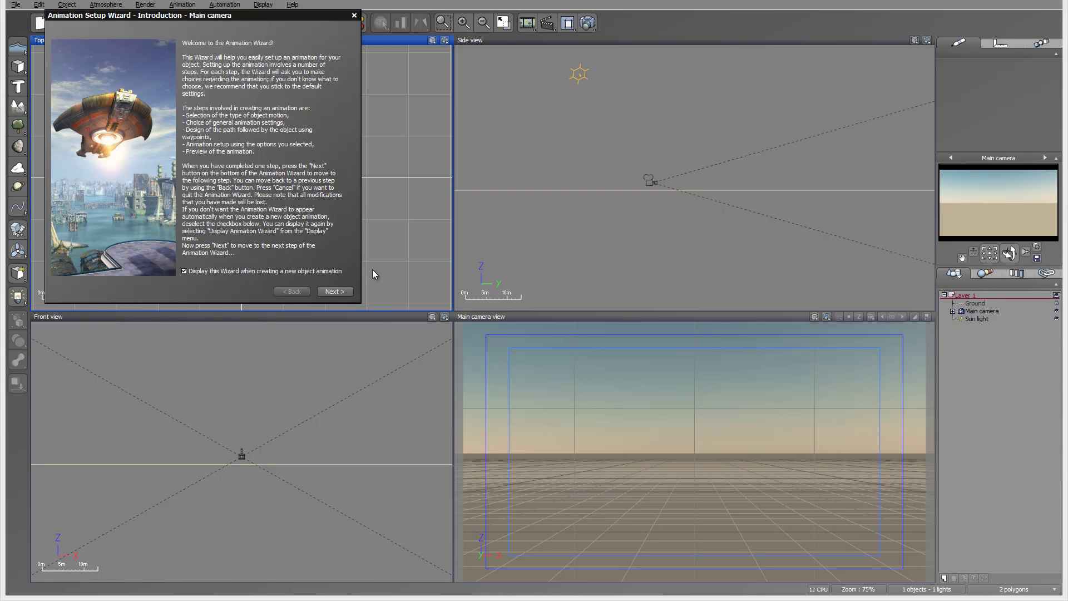
Dismiss the Animation Setup Wizard, then expand and collapse the timeline's curve editor
click(354, 15)
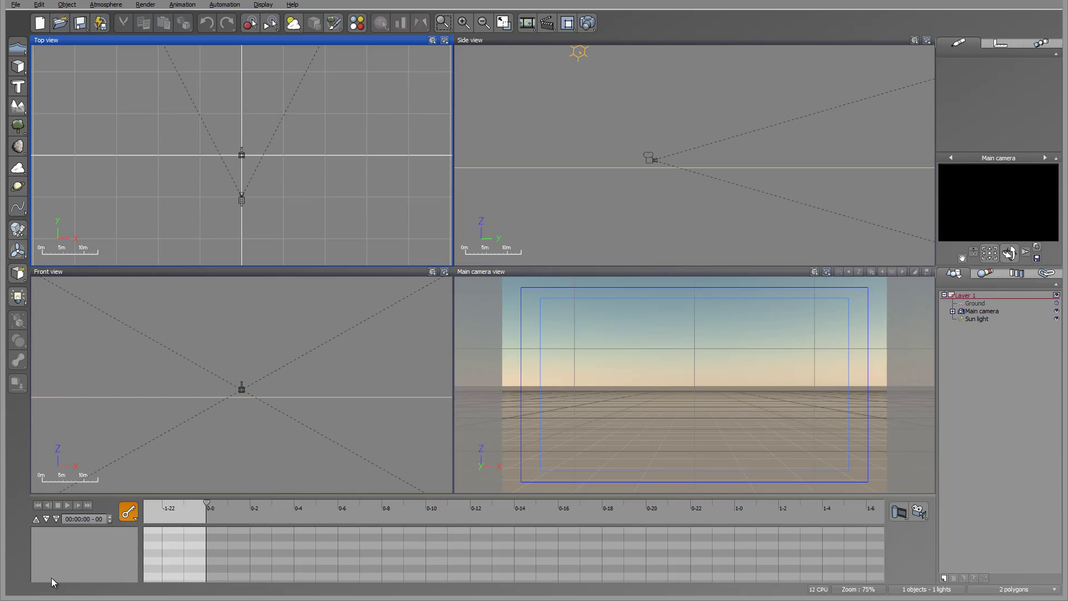
click(46, 518)
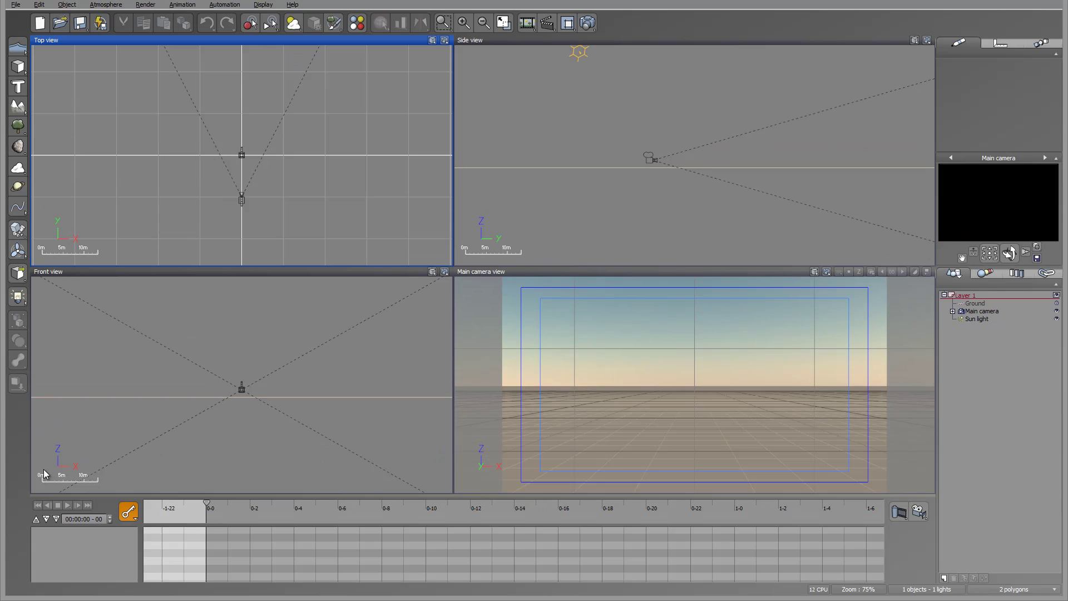
click(46, 452)
click(38, 517)
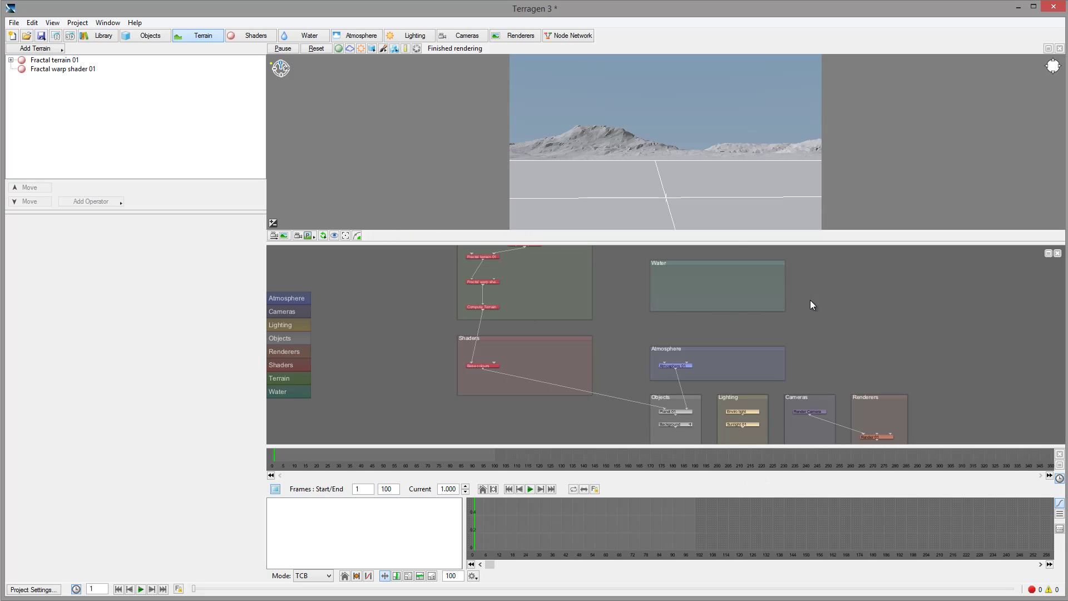
Close the animation panel and open Fractal warp shader 01's settings
click(1059, 454)
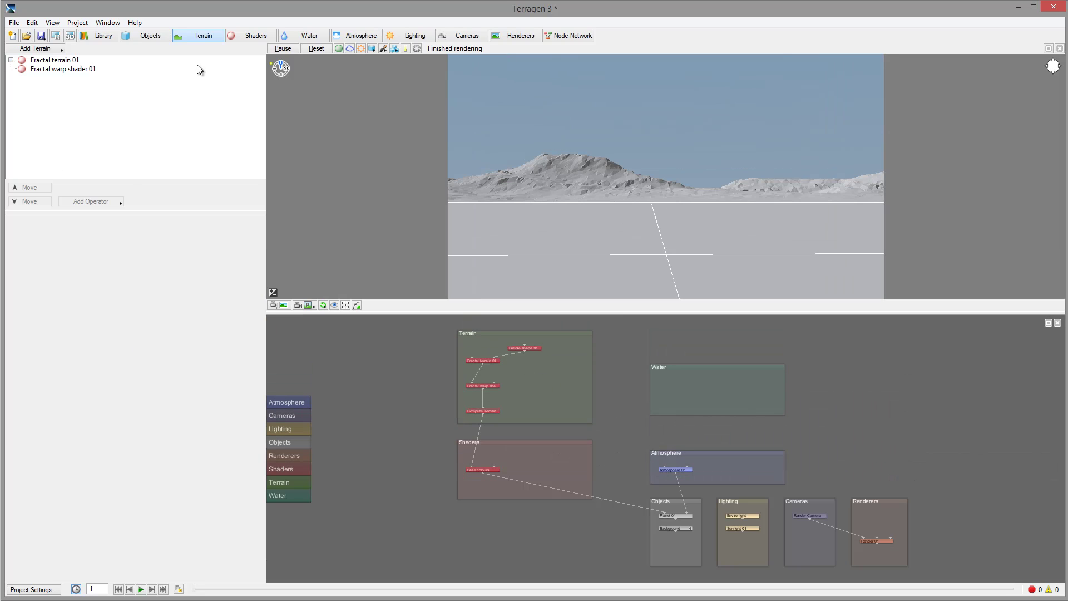
click(56, 70)
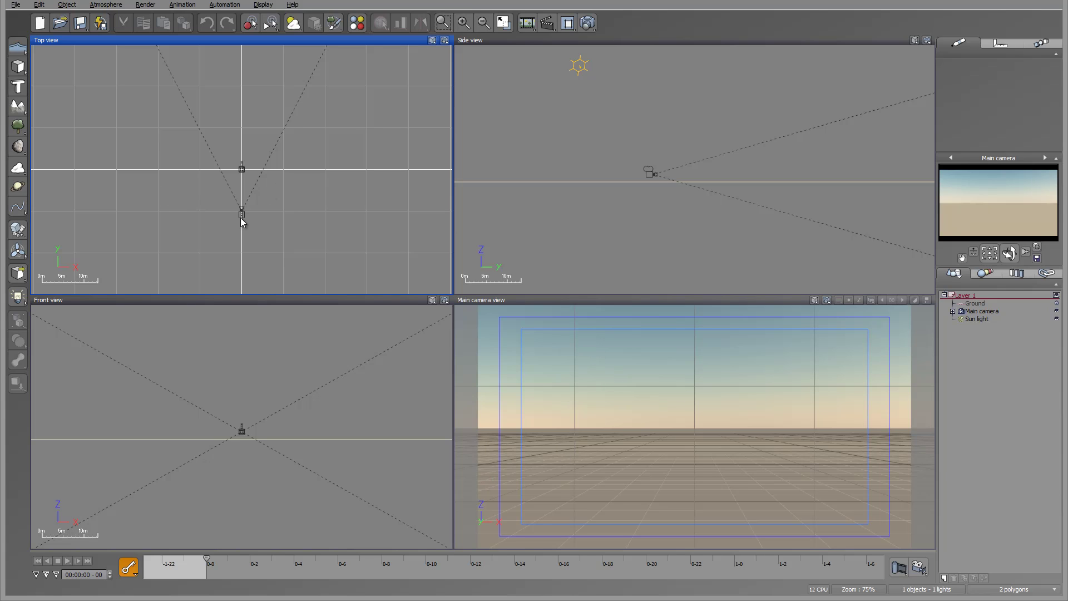
Select the Main camera and key all its properties at time 0-0
click(241, 214)
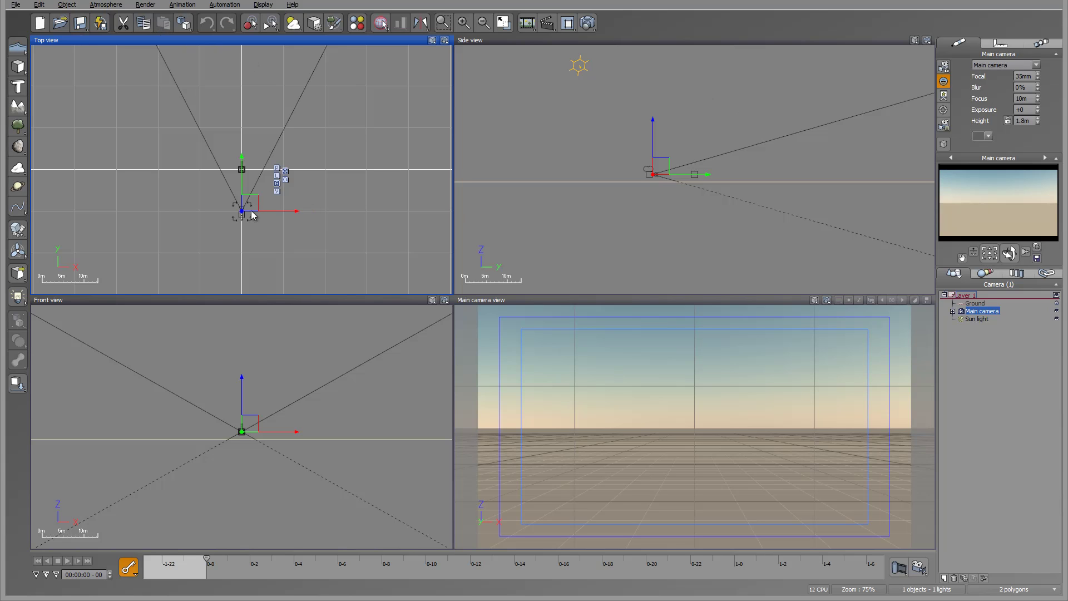
drag(251, 210, 311, 153)
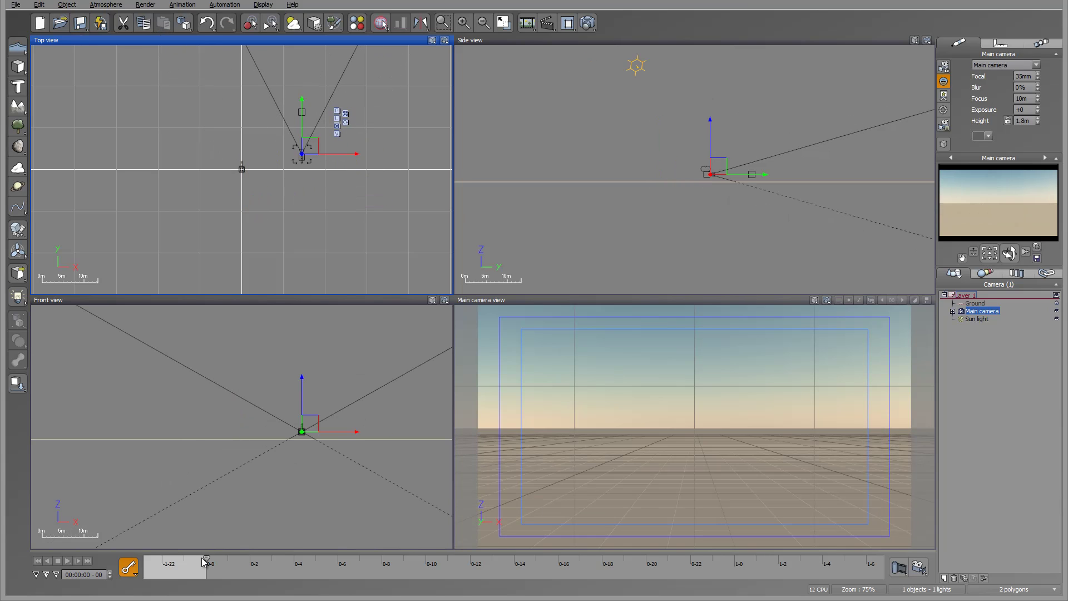
drag(202, 557, 316, 557)
click(37, 560)
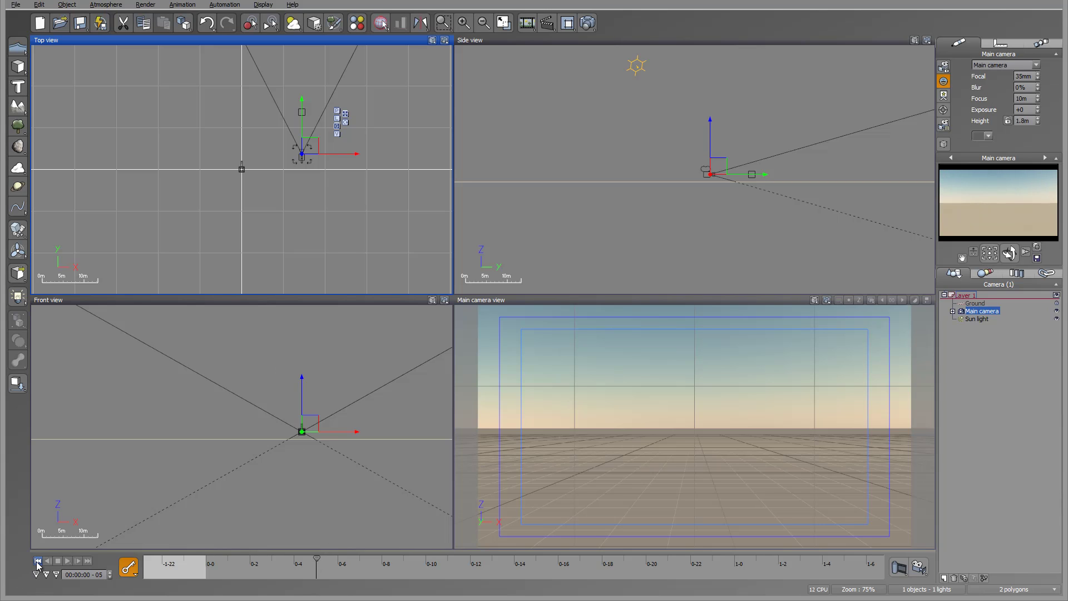
click(131, 573)
click(195, 463)
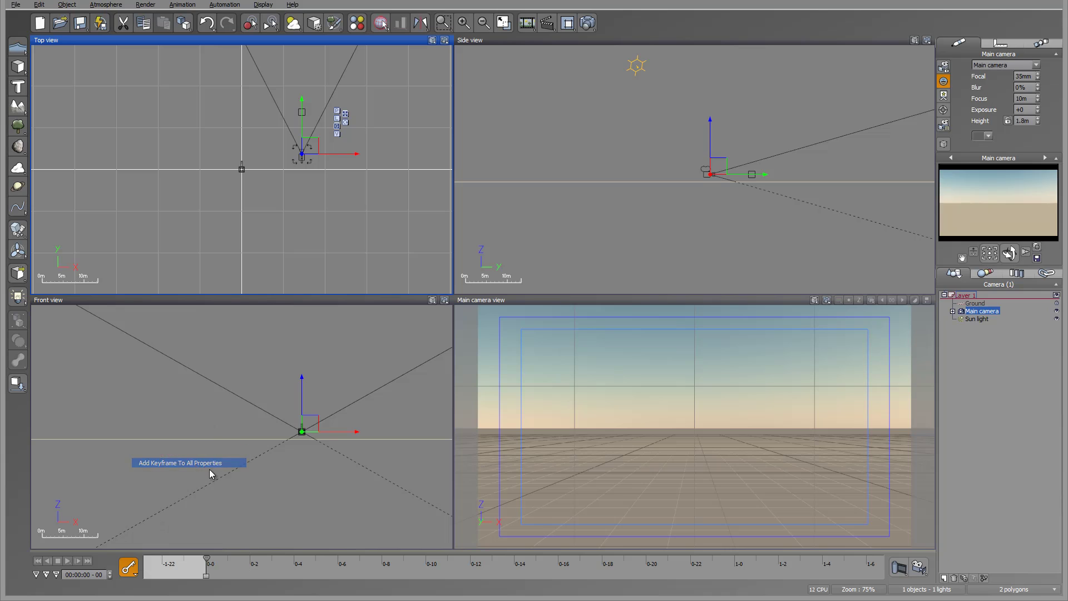
At time 0-7, move the Main camera left and down to form its motion path
drag(207, 558, 360, 557)
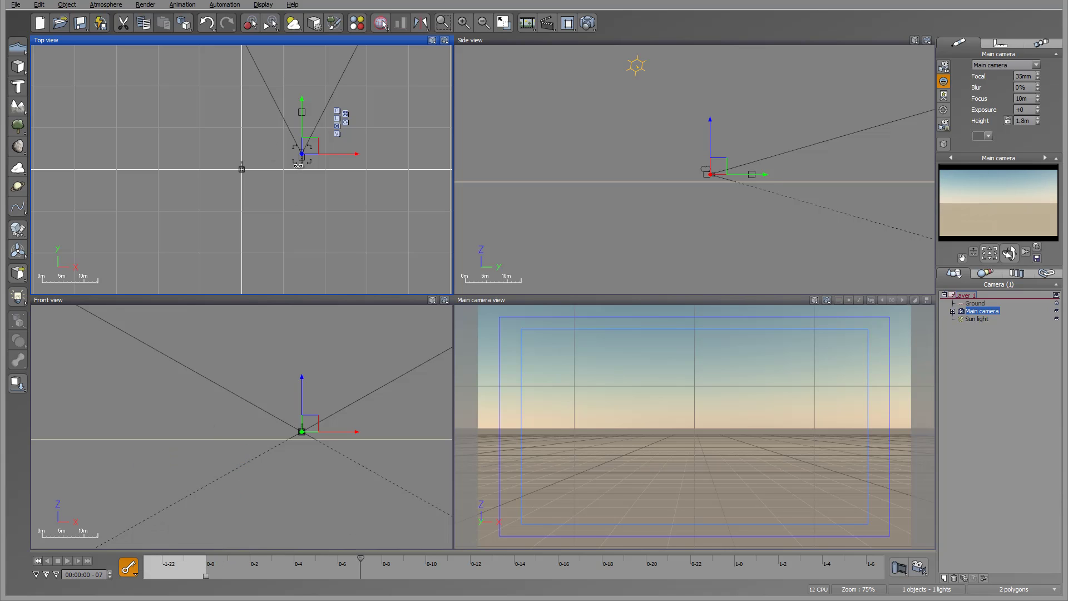
drag(300, 163, 158, 138)
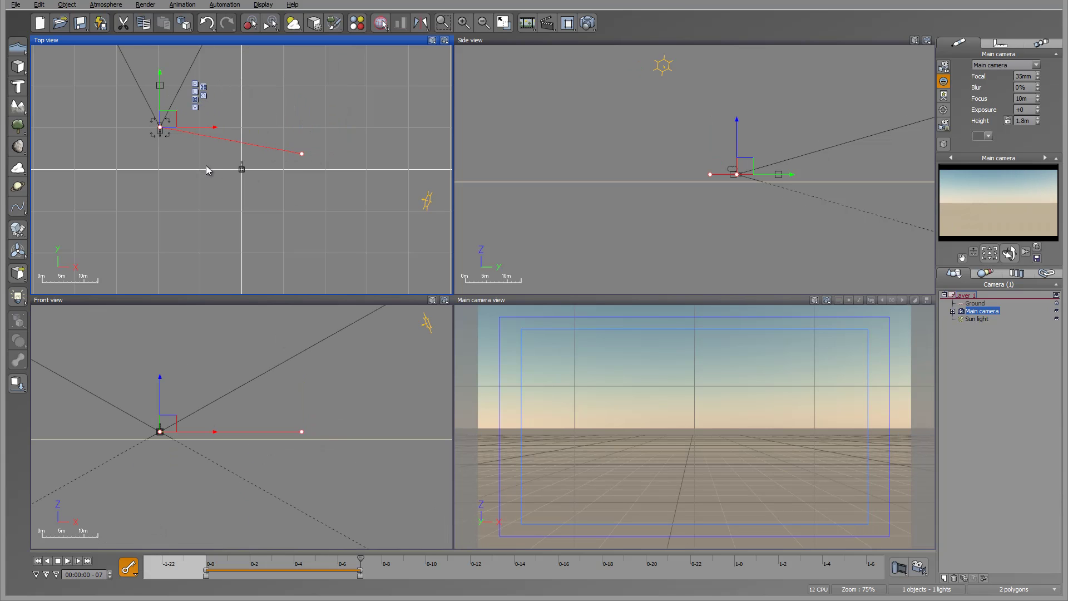
click(136, 574)
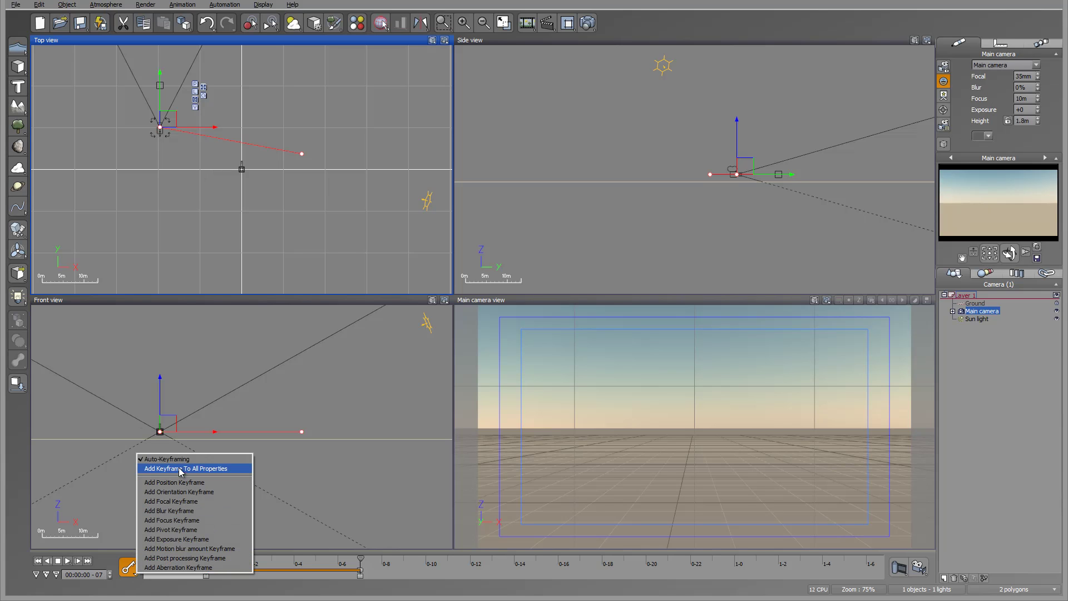
click(160, 117)
drag(160, 117, 177, 161)
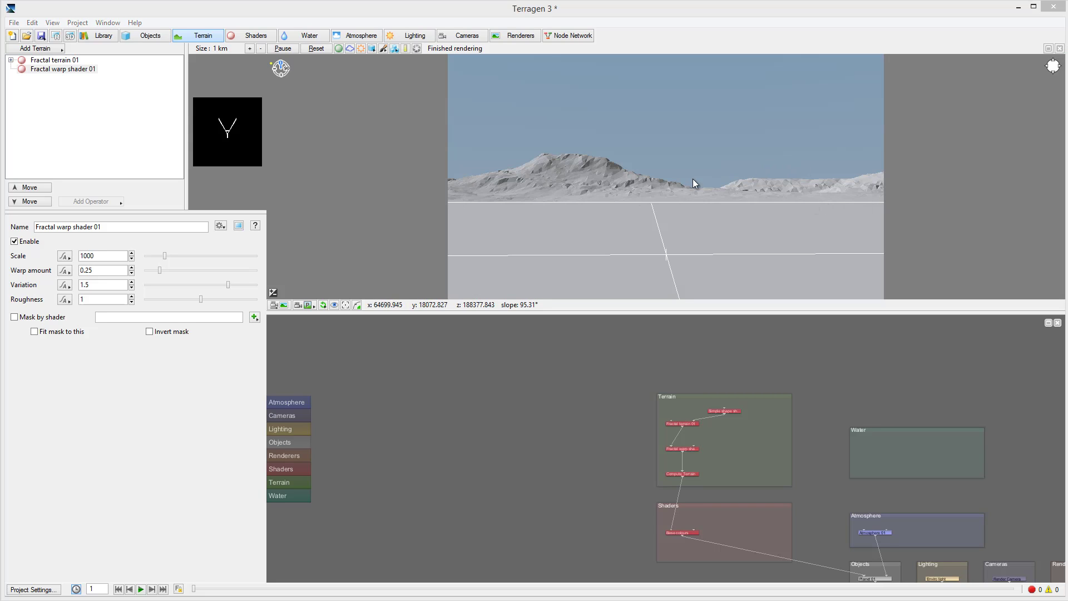
Nudge the Terragen preview camera upward to lower the mountains and horizon
click(589, 186)
mouse_move(636, 169)
middle_down()
mouse_move(622, 183)
mouse_move(636, 166)
middle_up()
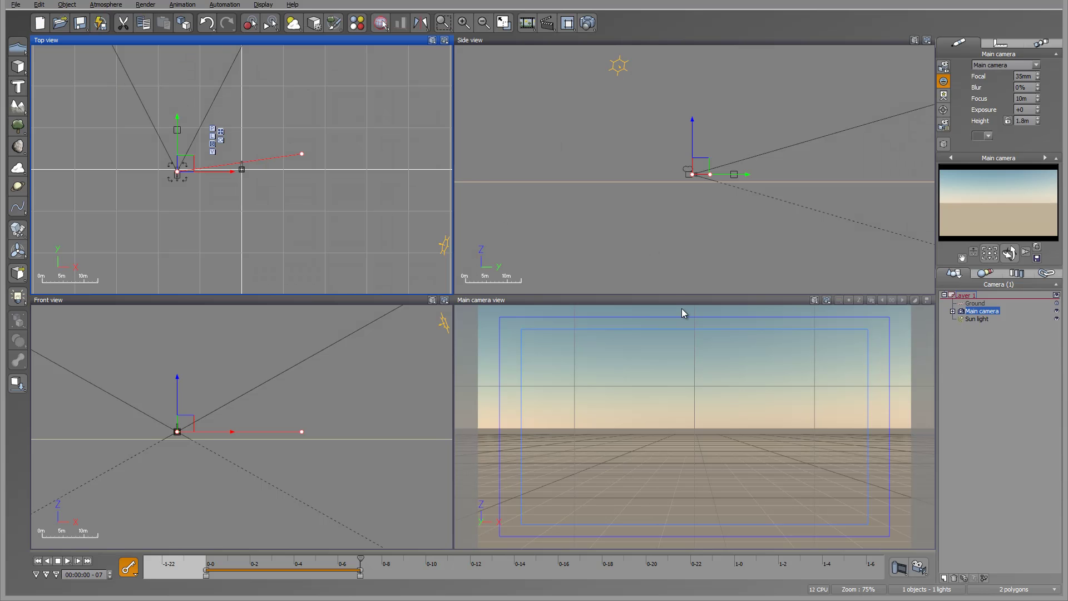
Look through the program preferences' operations and shortcut settings, then close them without applying changes
click(15, 5)
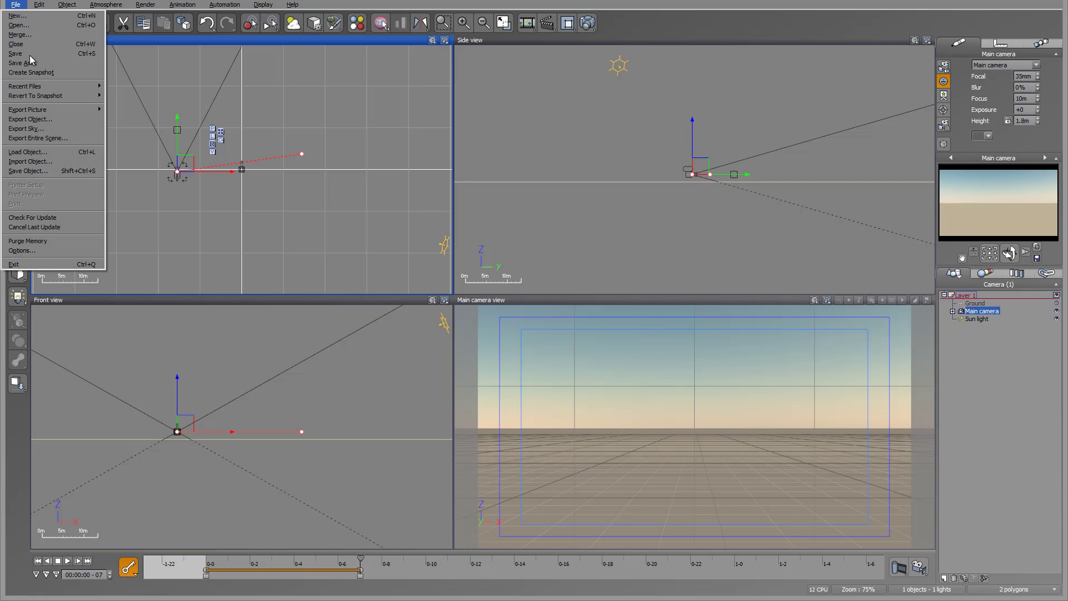
click(22, 250)
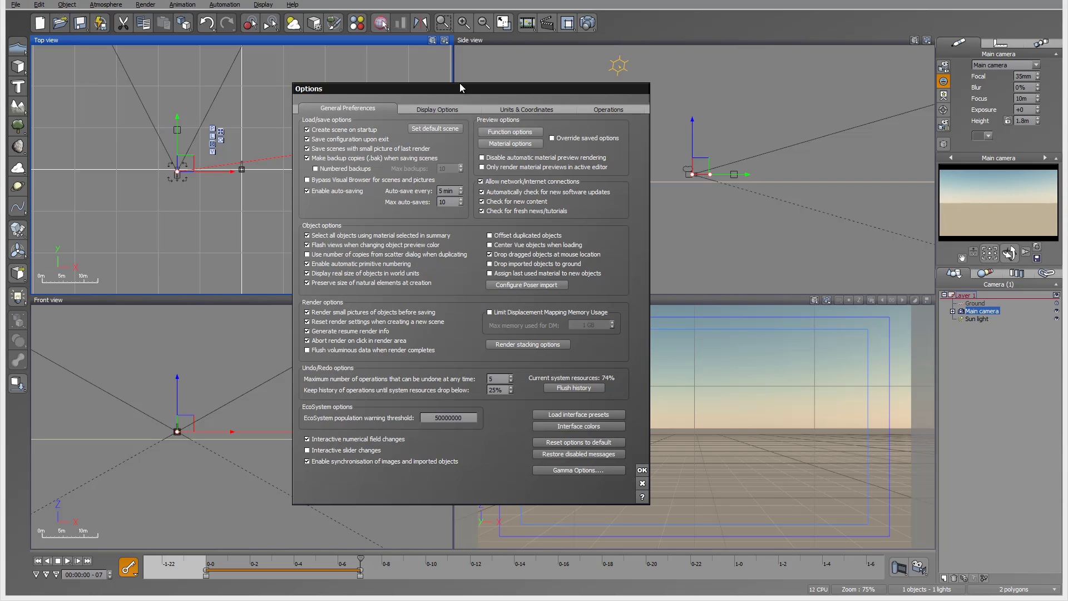
click(632, 109)
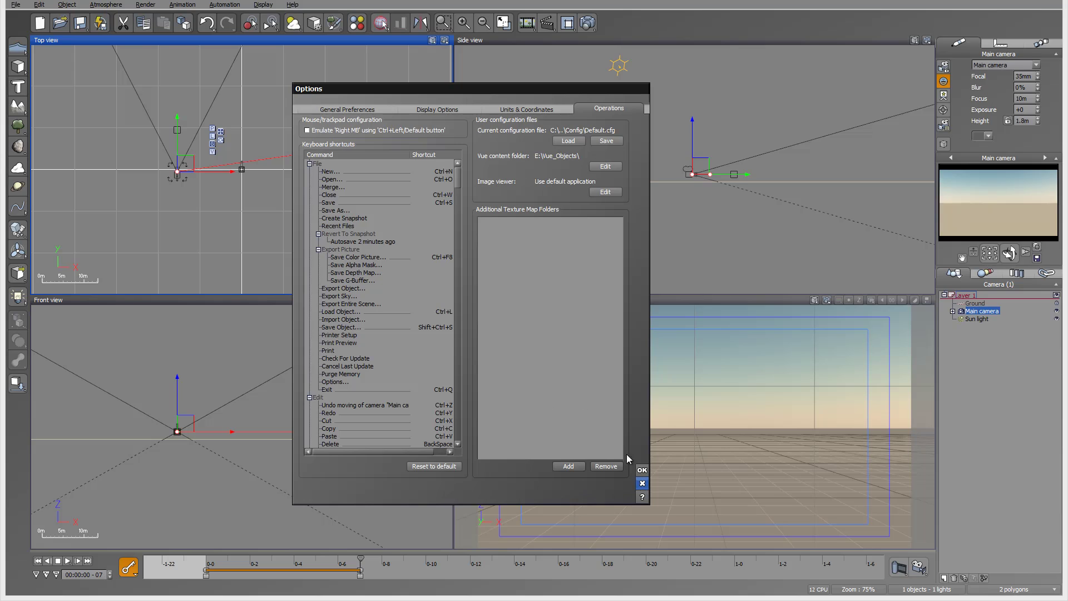
click(642, 484)
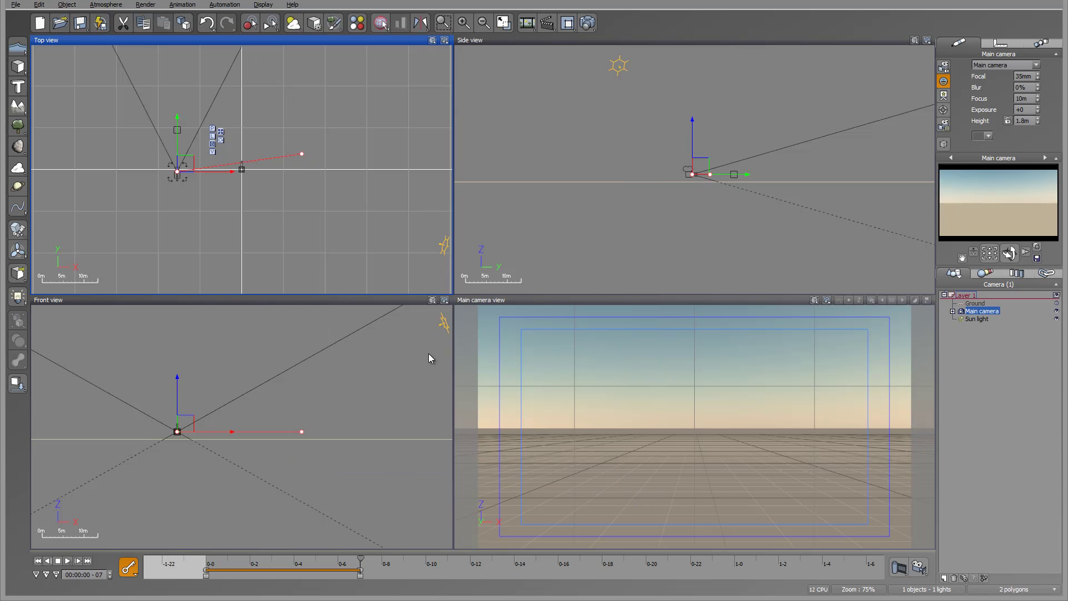
Under Units & Coordinates, tick Spherical scene and Use planetary terrains, accepting the warning, and select the Scene radius
click(39, 5)
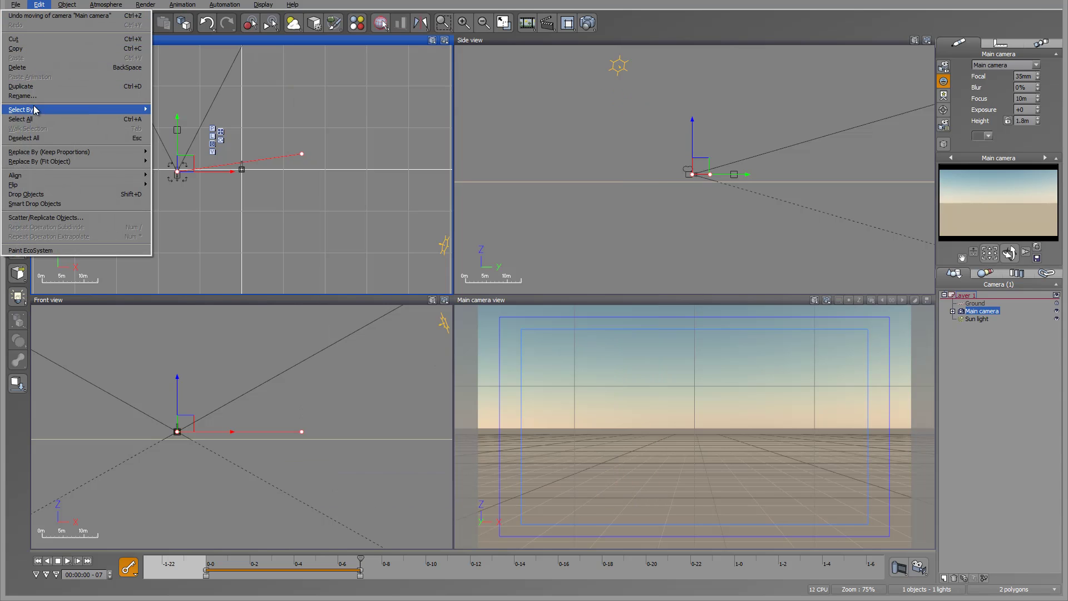
click(16, 5)
click(28, 211)
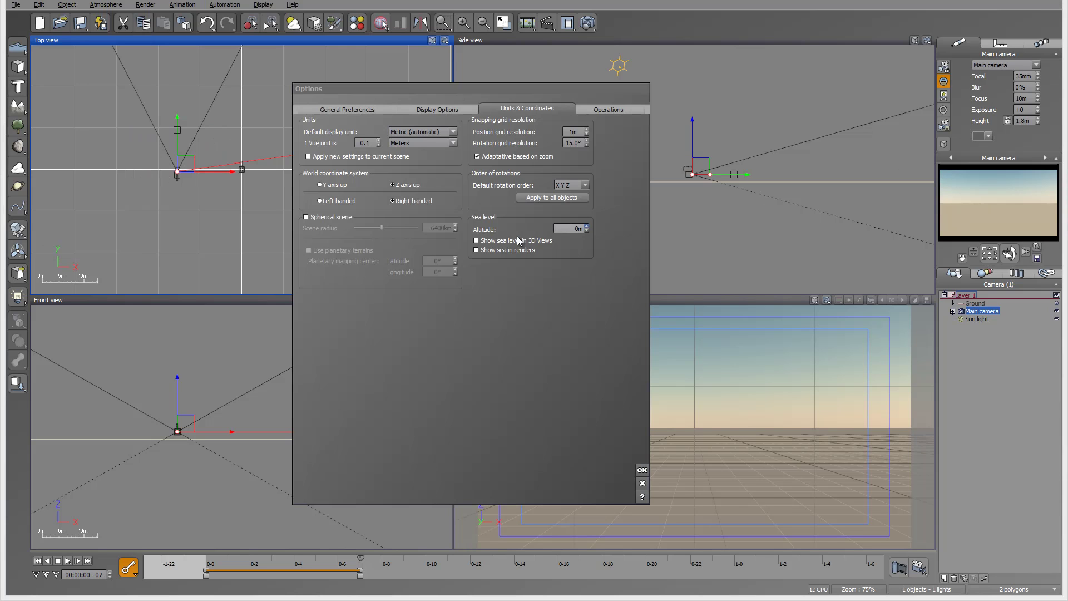
click(315, 216)
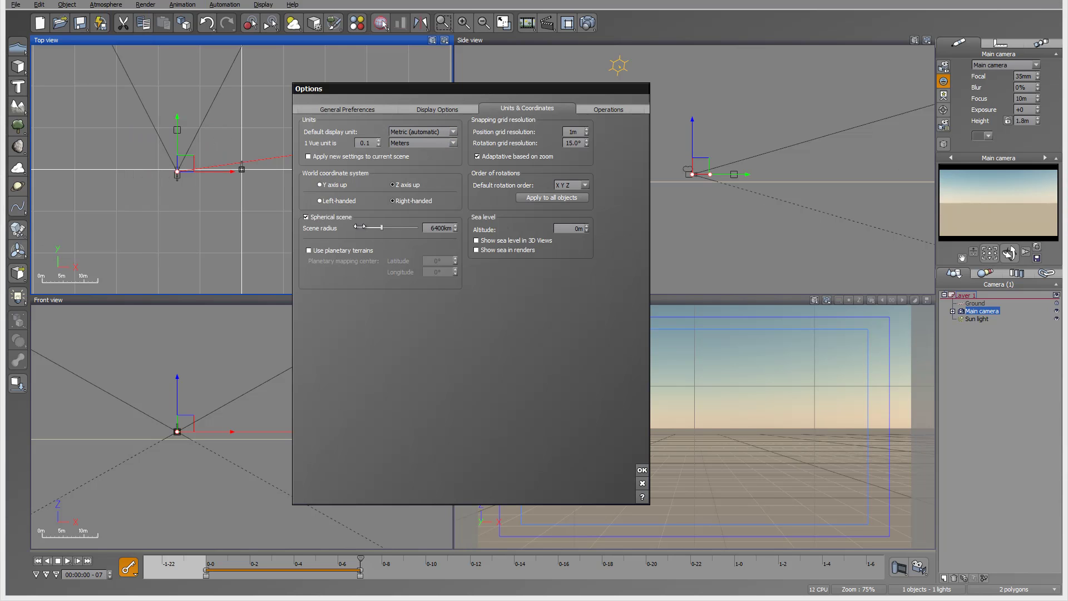
click(329, 251)
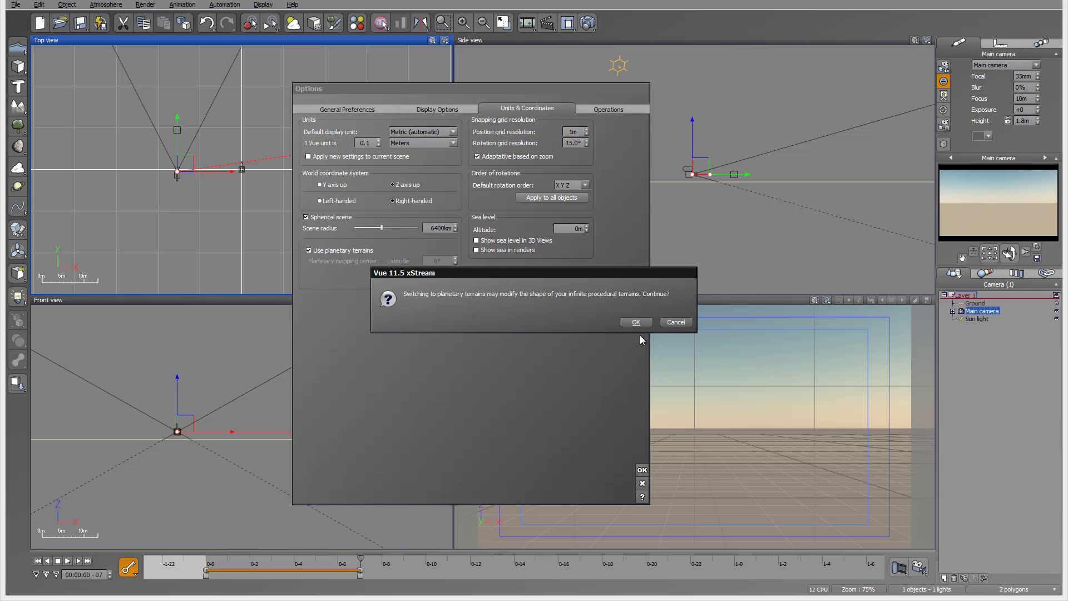
key(Return)
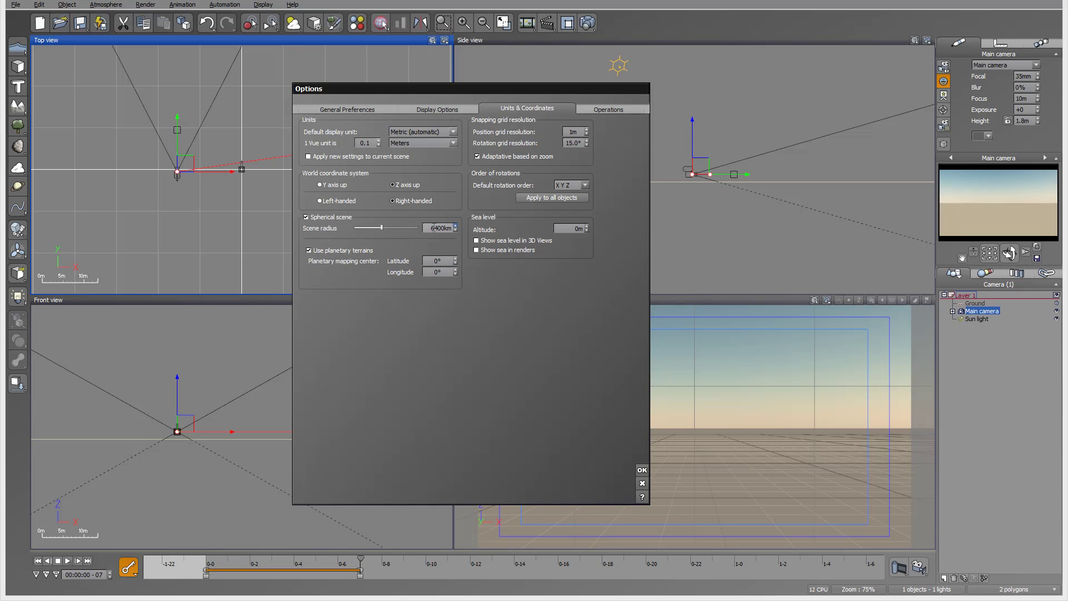
click(442, 228)
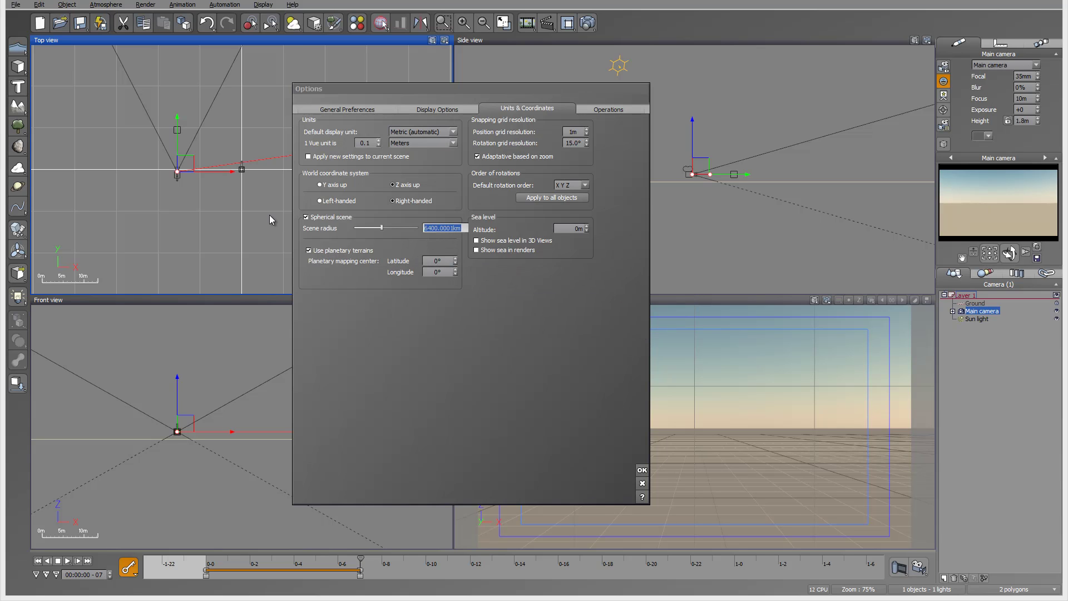
Enter a 200m scene radius, apply the options, and lift the Main camera to about 1.1km
text(200m)
click(641, 469)
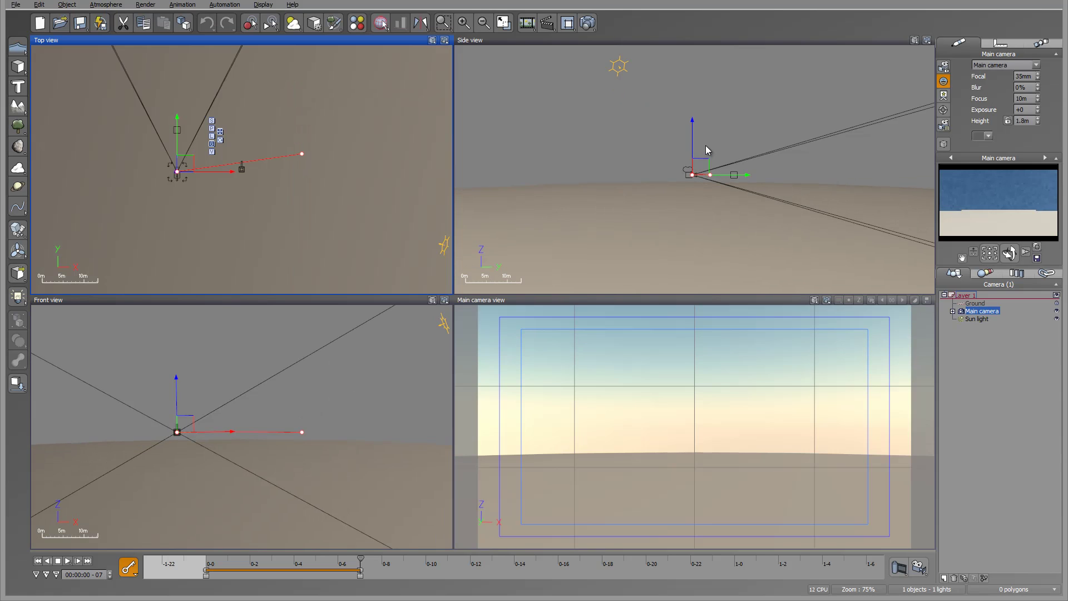
click(694, 173)
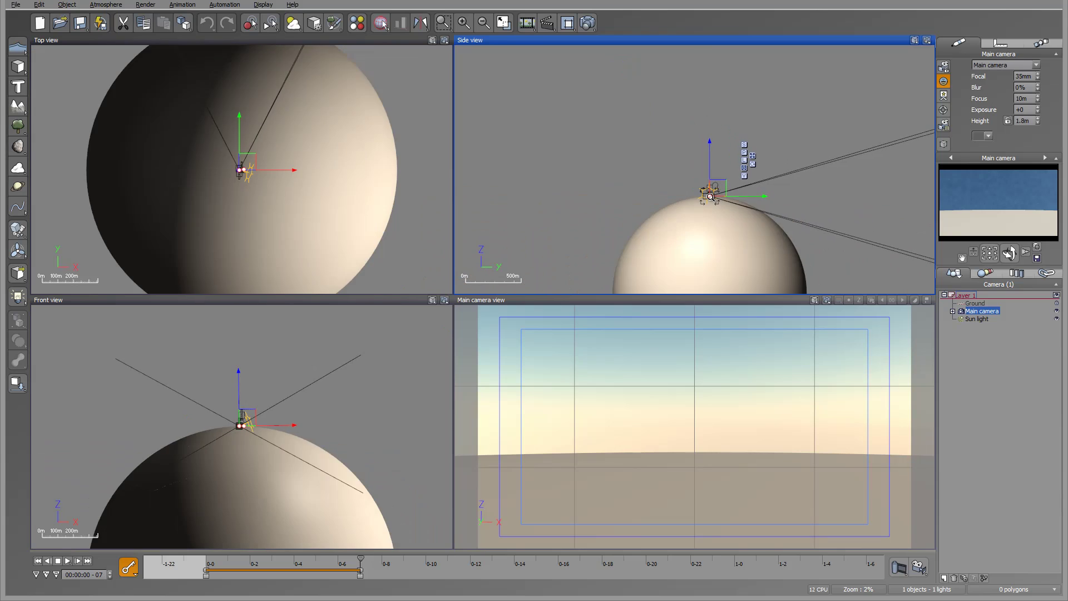
drag(710, 196, 582, 219)
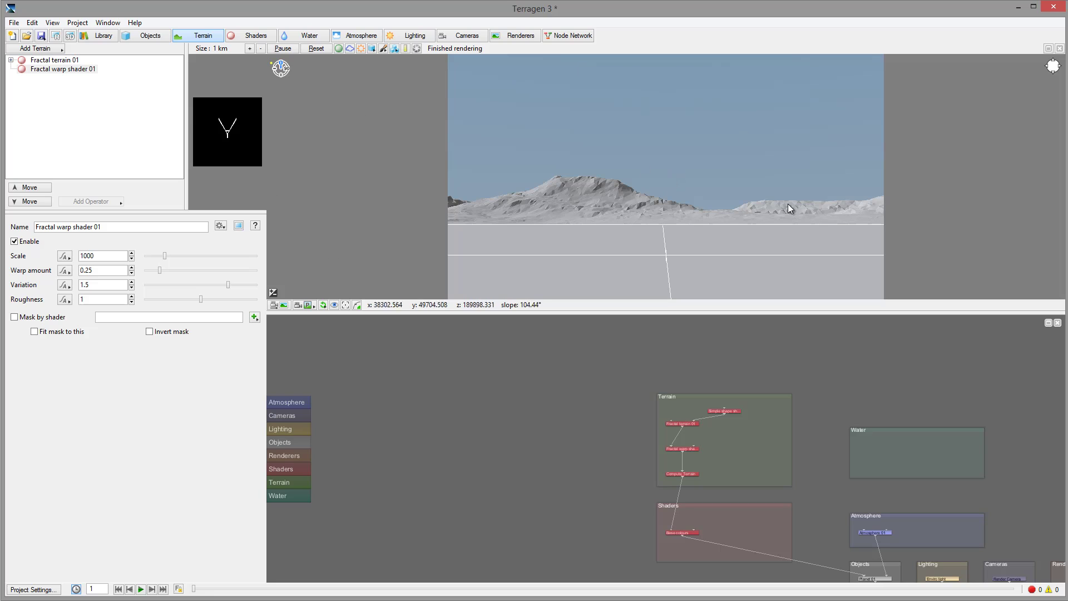
In the Objects list with Planet 01 expanded, add a new Planet object, Planet 02
click(159, 36)
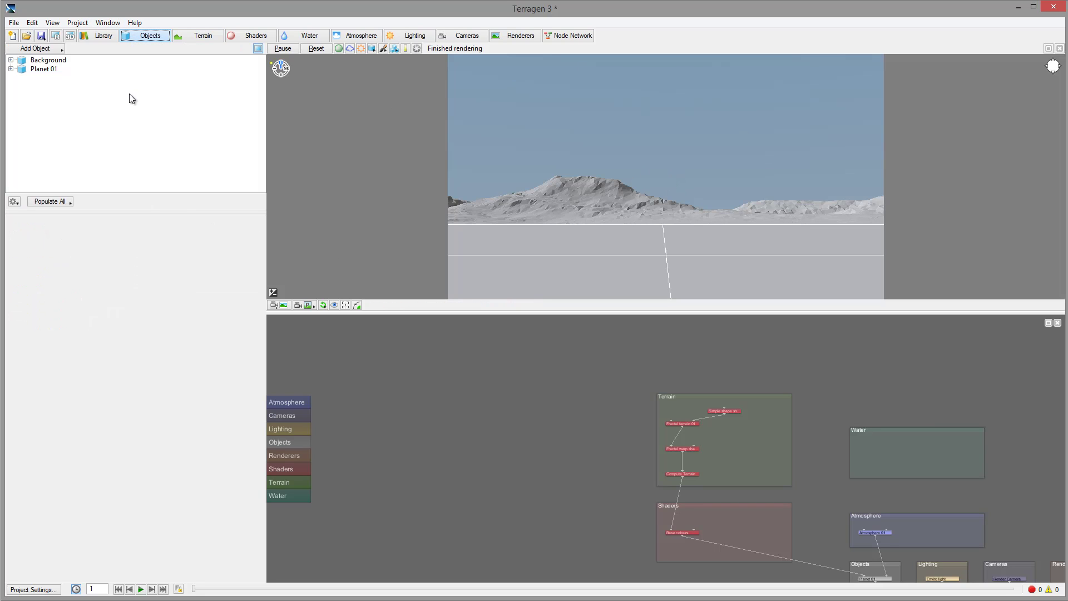
click(10, 69)
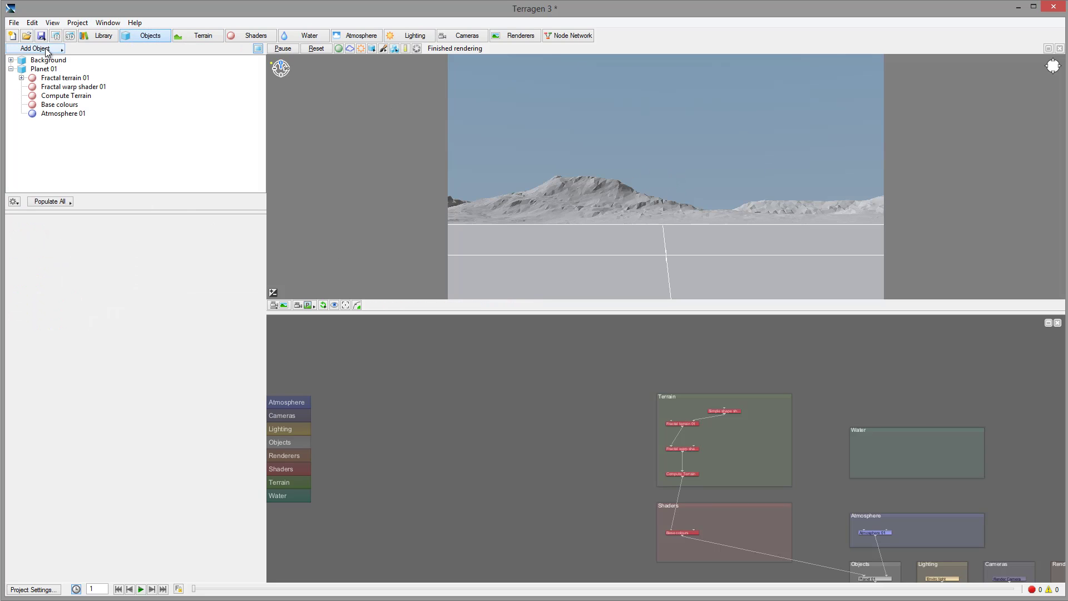
click(46, 50)
mouse_move(135, 61)
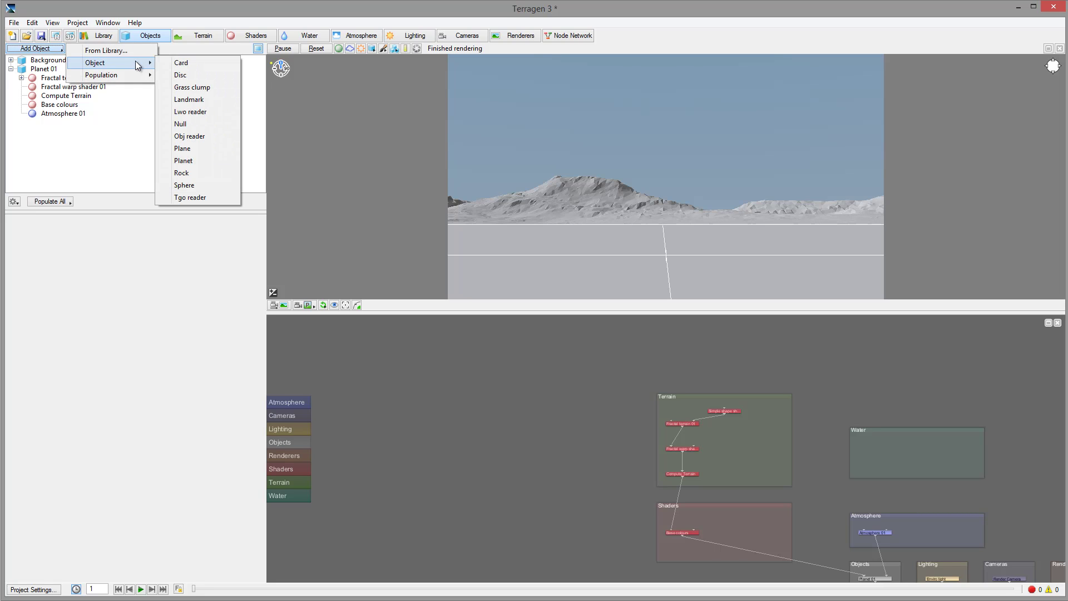
click(205, 161)
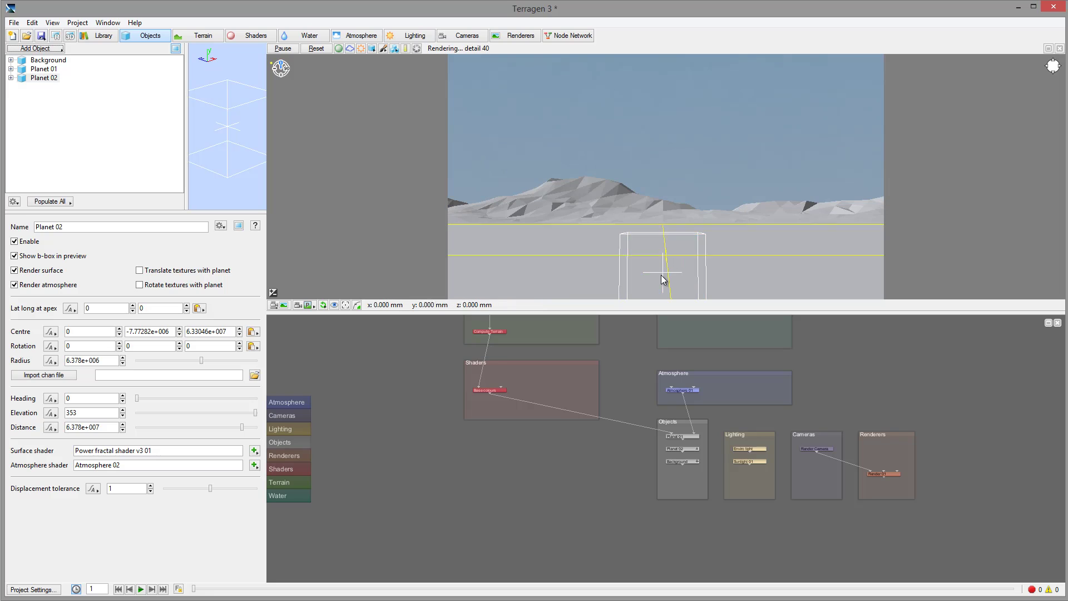
Orbit and pull the 3D preview out into space until Planet 02's sphere and bounding box show
click(569, 213)
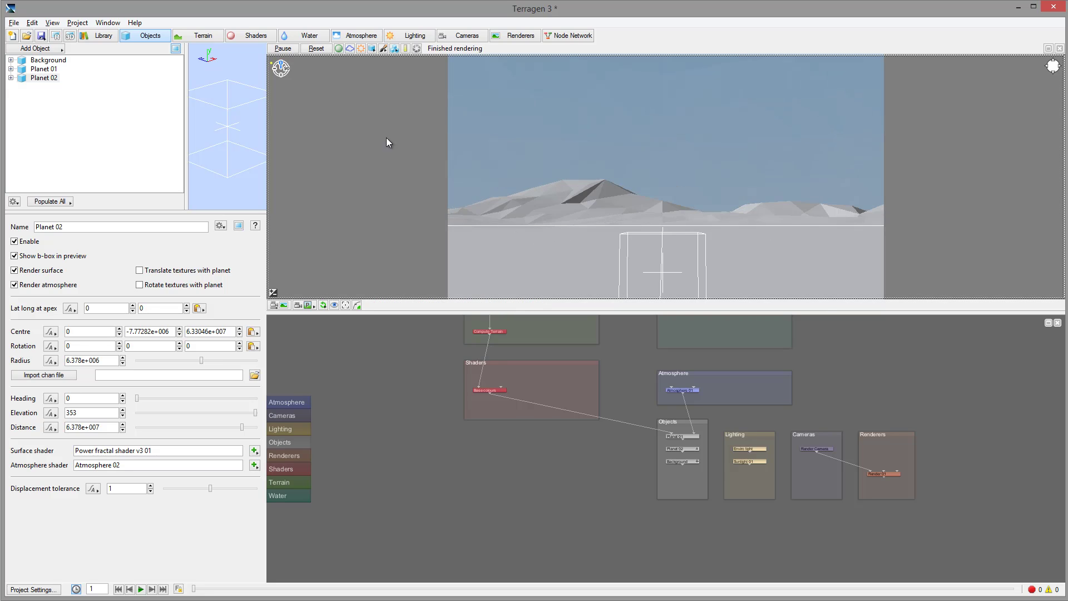
drag(662, 261, 723, 139)
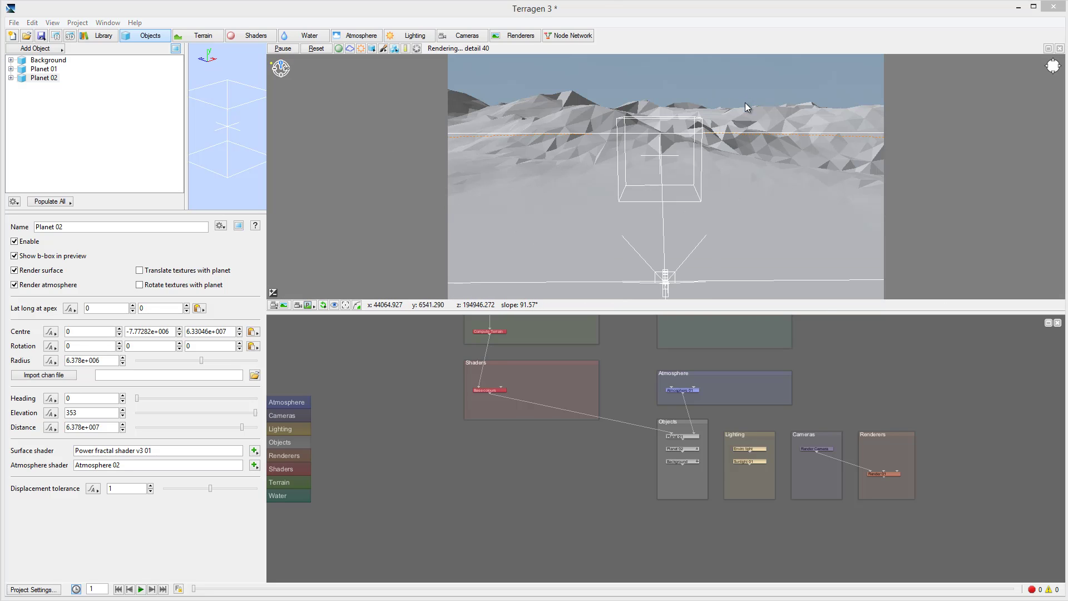
drag(641, 173, 781, 184)
drag(641, 105, 568, 78)
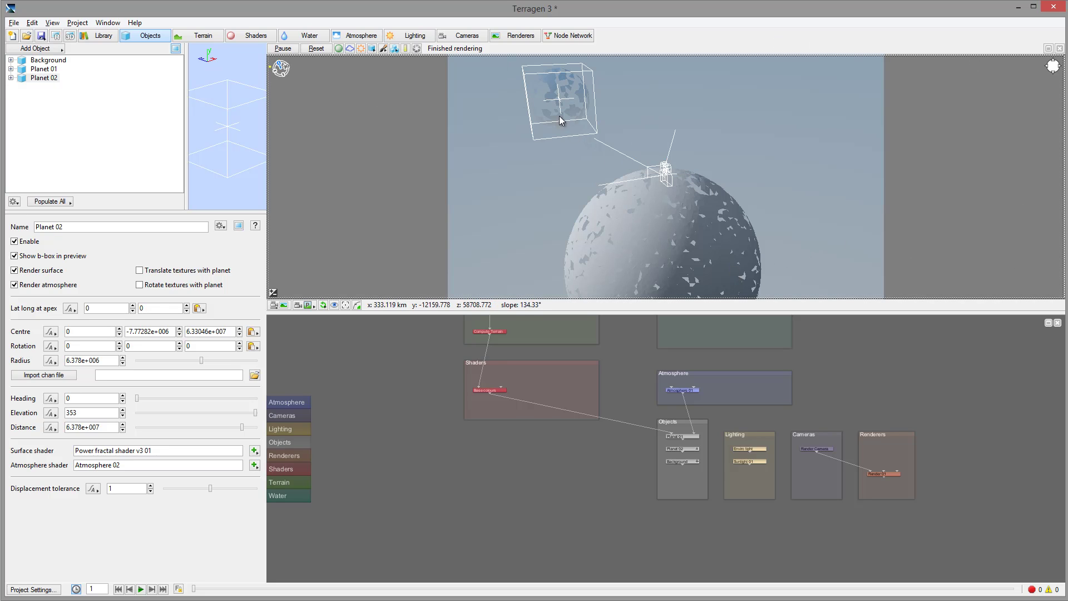
drag(553, 113, 662, 276)
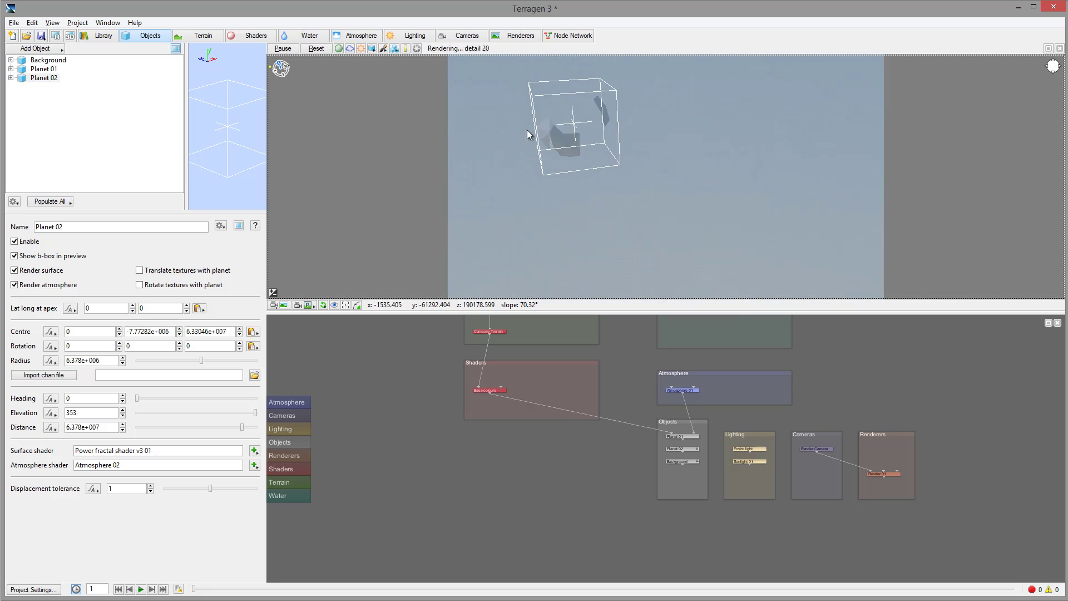
Zoom the 3D preview in and out until Planet 02's curved grey horizon meets the blue sky
scroll(588, 118, up, 5)
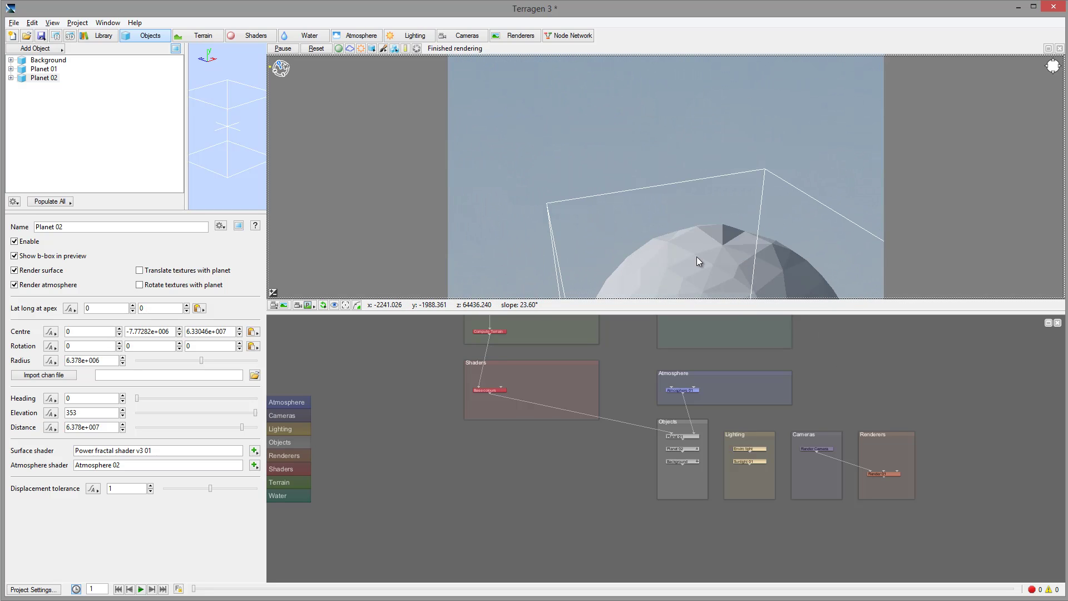
scroll(625, 145, up, 5)
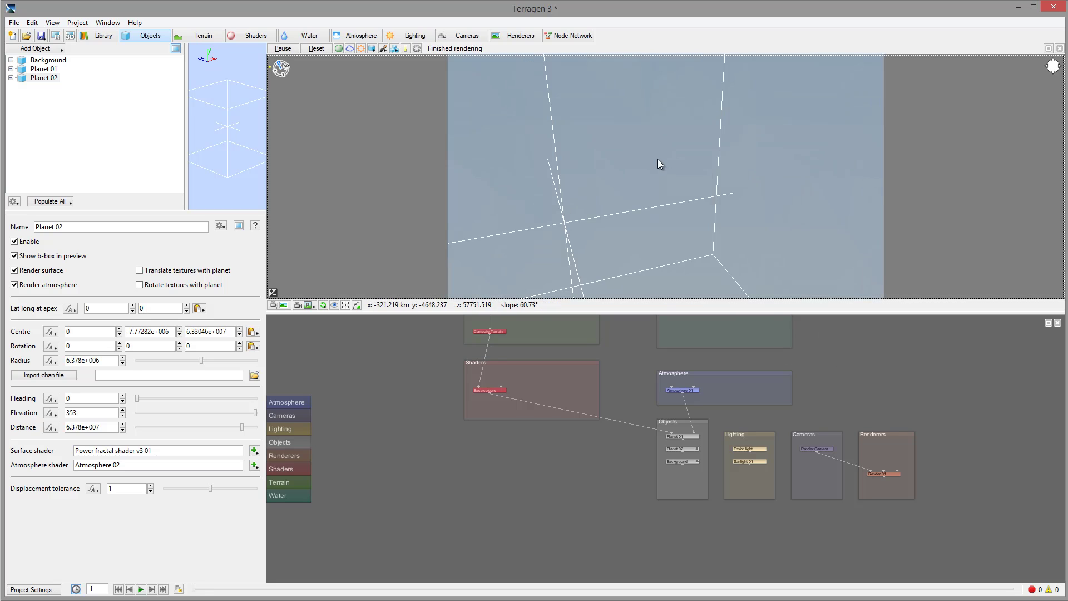
scroll(653, 159, up, 3)
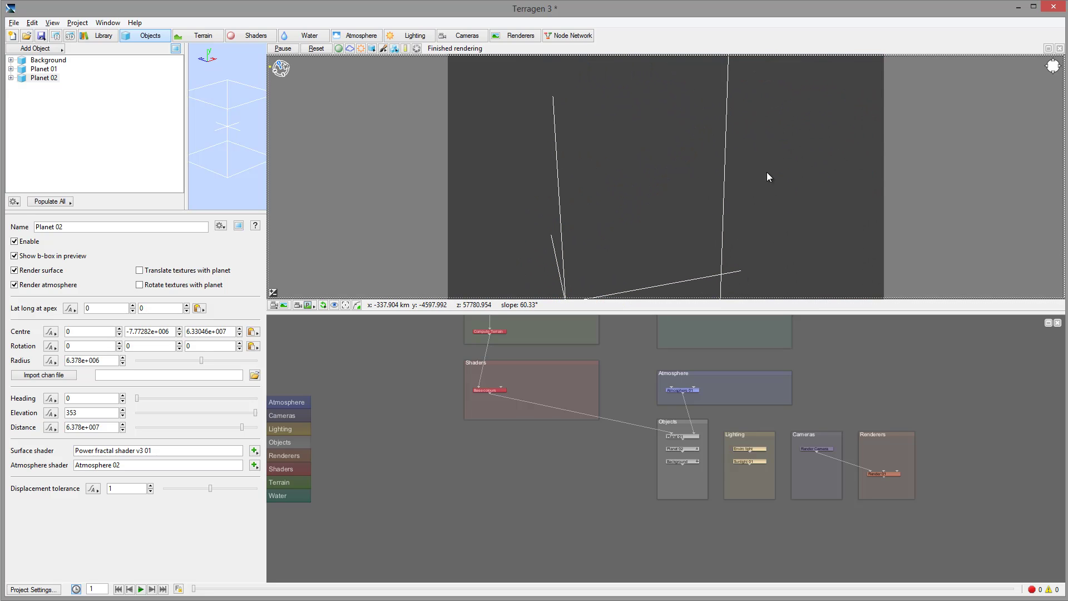
scroll(756, 176, up, 1)
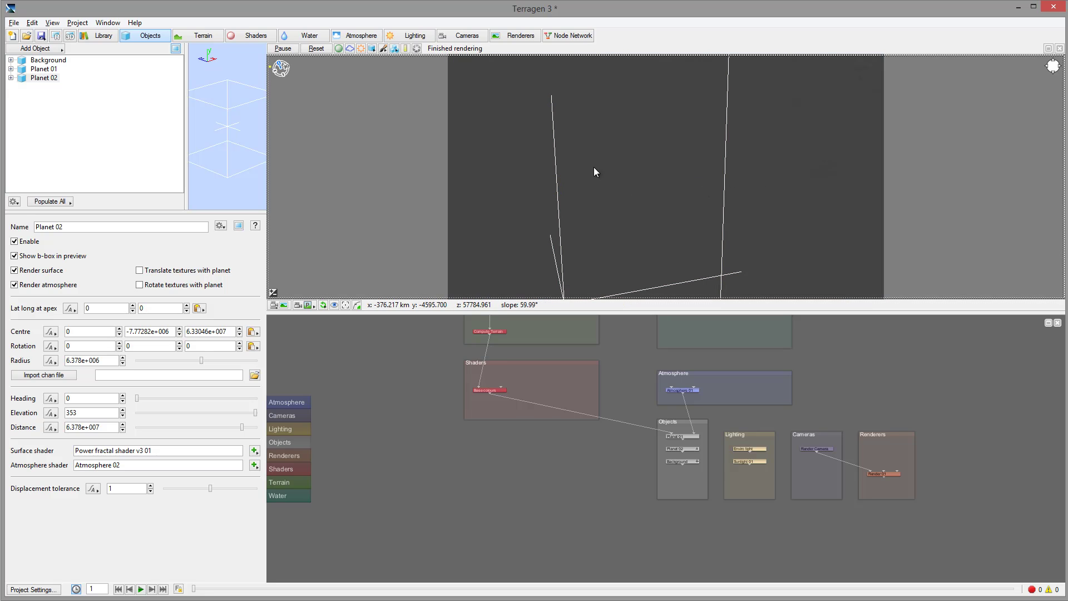
scroll(623, 180, down, 1)
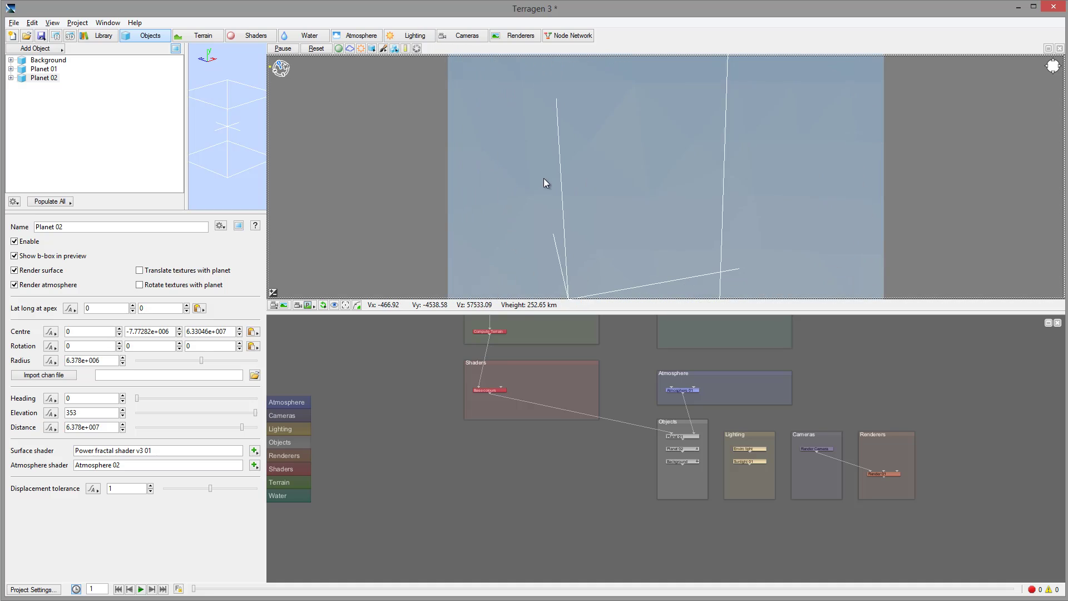
scroll(718, 183, down, 2)
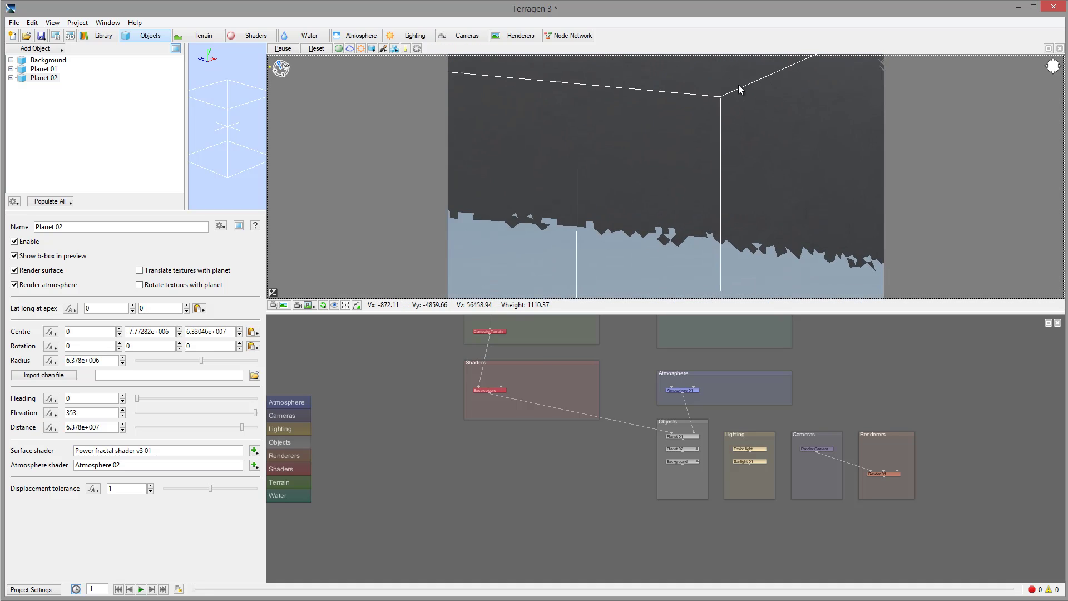
scroll(753, 100, down, 2)
scroll(773, 243, down, 1)
scroll(660, 222, up, 2)
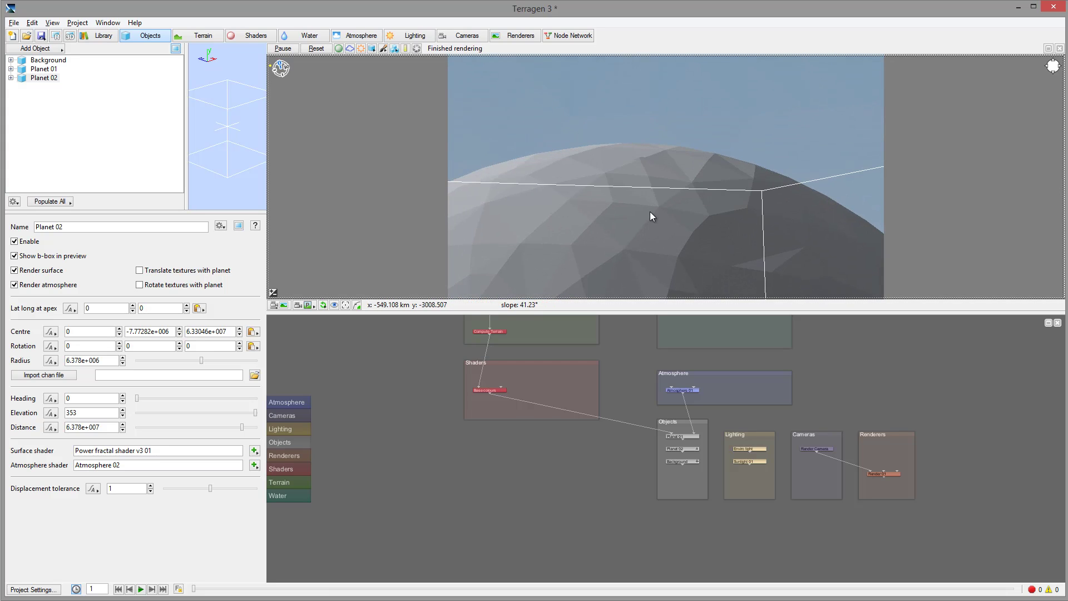
scroll(645, 161, up, 1)
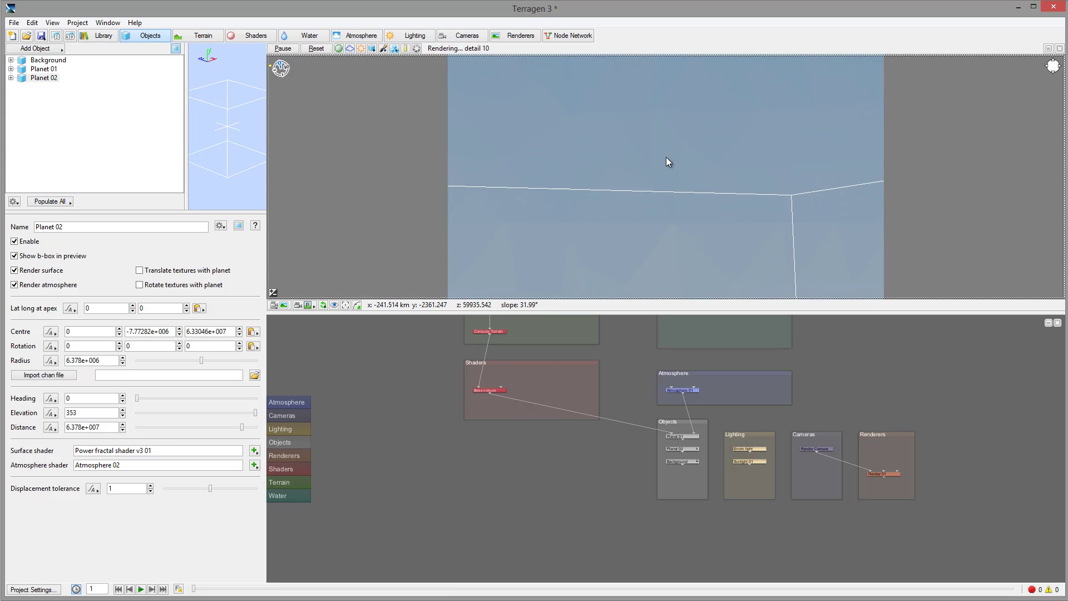
scroll(689, 155, up, 3)
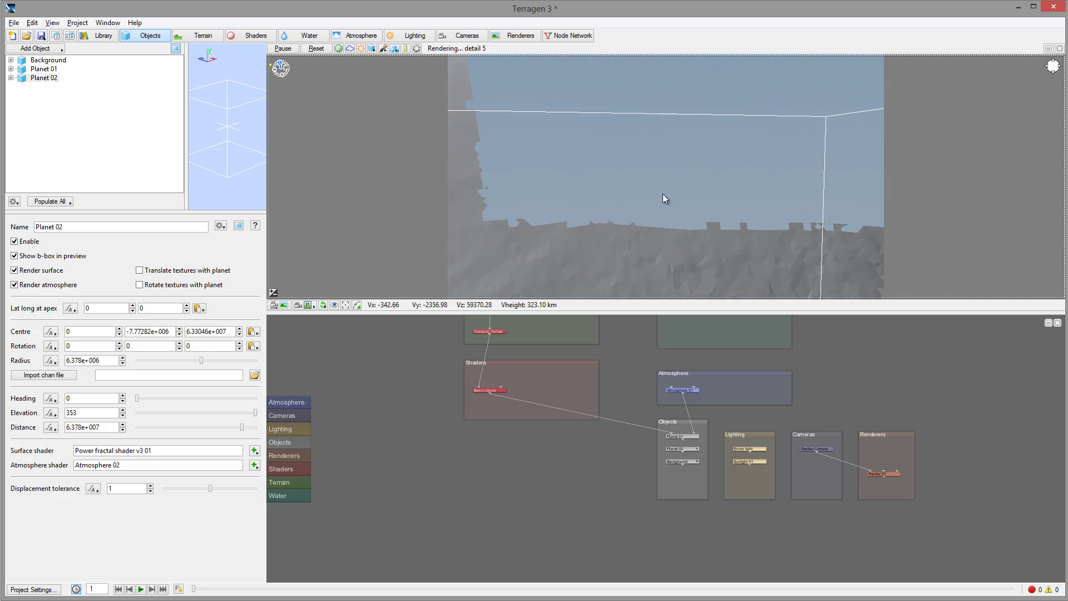
scroll(723, 217, down, 3)
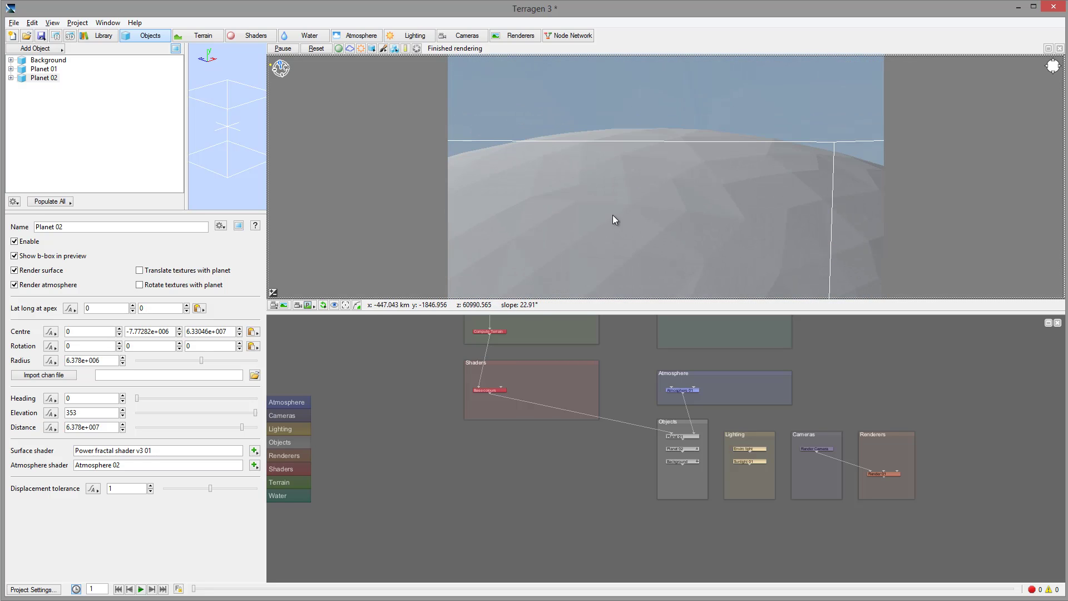
scroll(615, 182, up, 3)
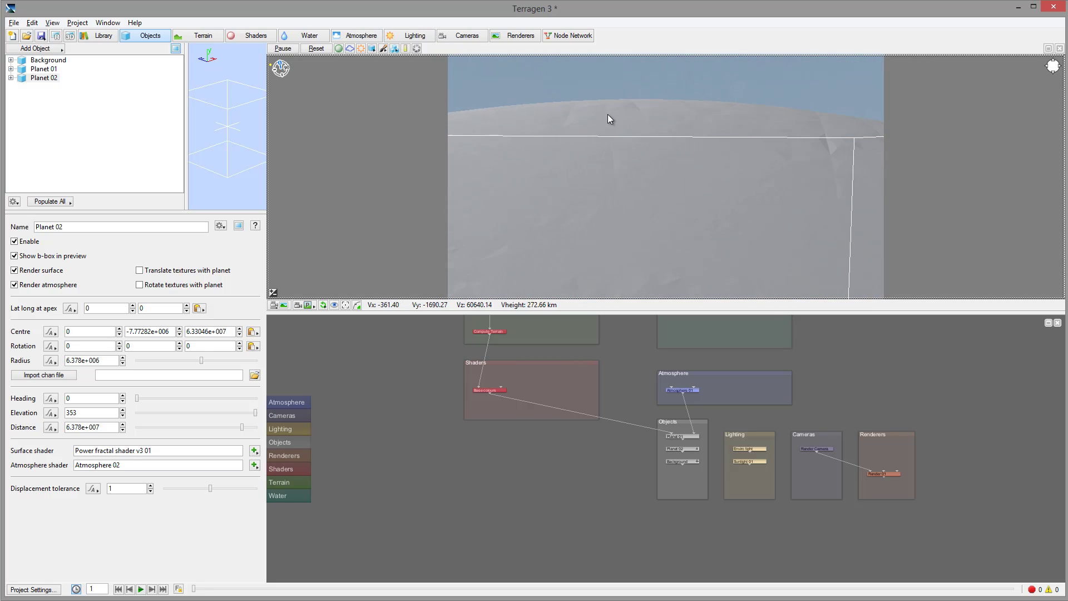
scroll(684, 119, down, 2)
scroll(543, 152, down, 1)
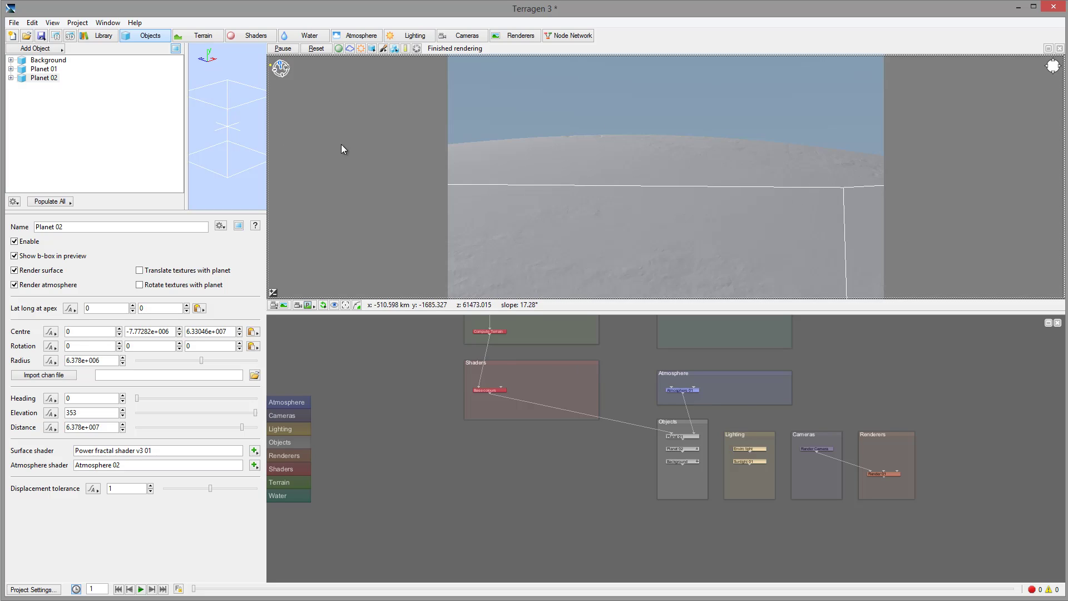
Show Planet 01's settings, then start a new Vue scene without saving, accepting the default atmosphere
click(11, 69)
click(32, 69)
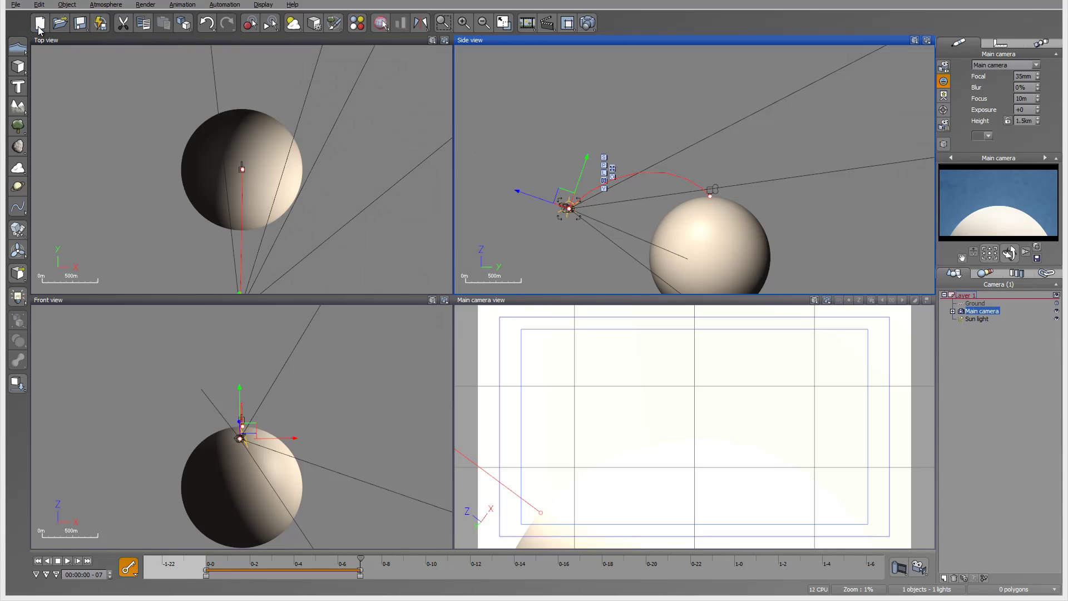
click(39, 23)
click(893, 478)
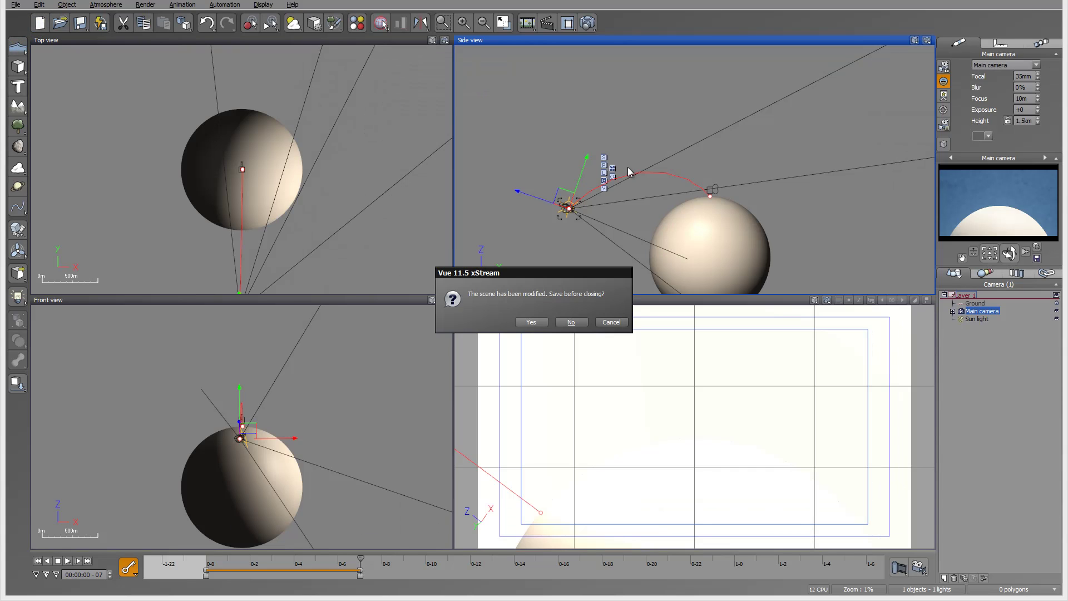
click(572, 321)
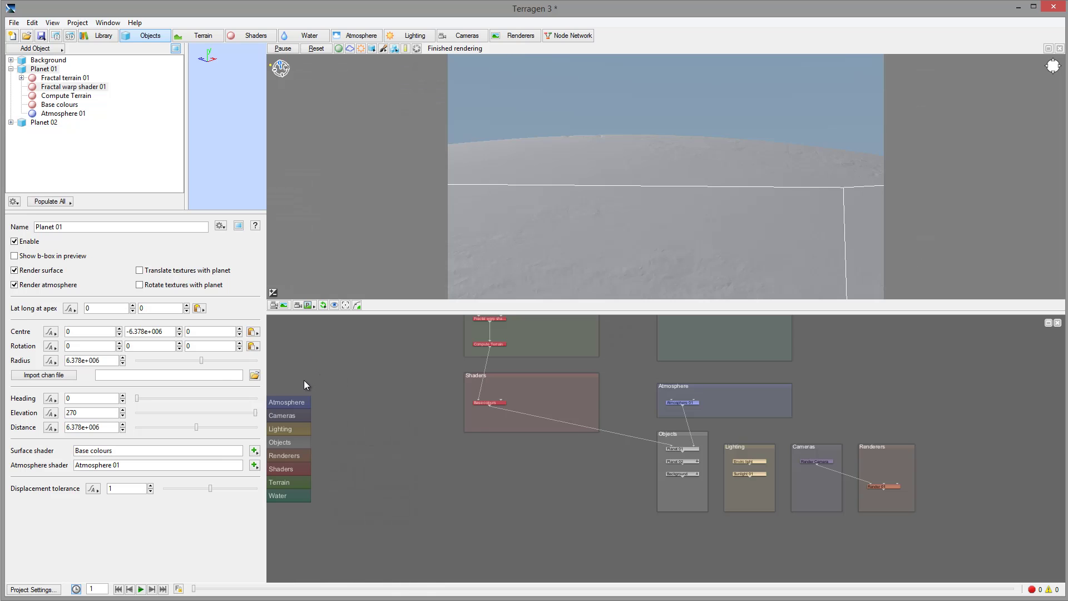
Start a new default Terragen project, discarding the old one, and list the addable terrain types
click(12, 35)
click(534, 193)
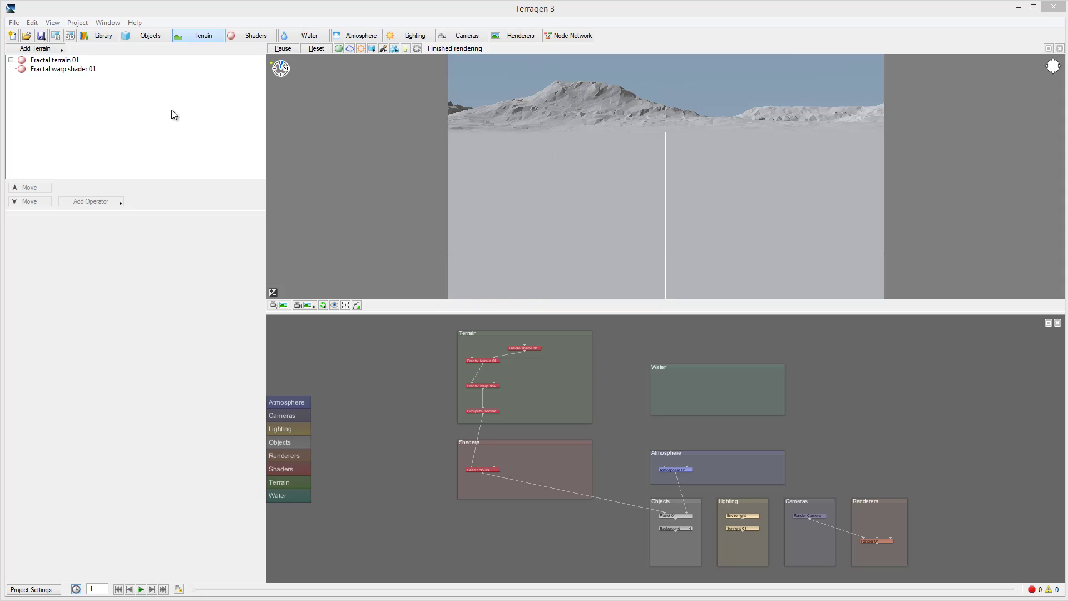
click(37, 48)
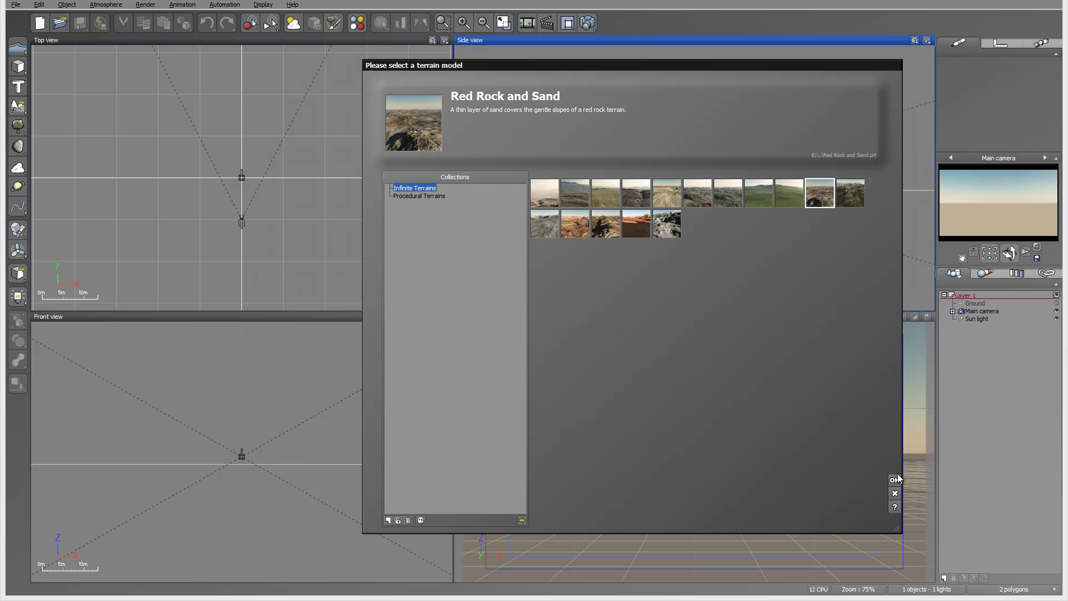
Cancel the terrain model library after browsing Infinite Terrains, adding no terrain
click(894, 493)
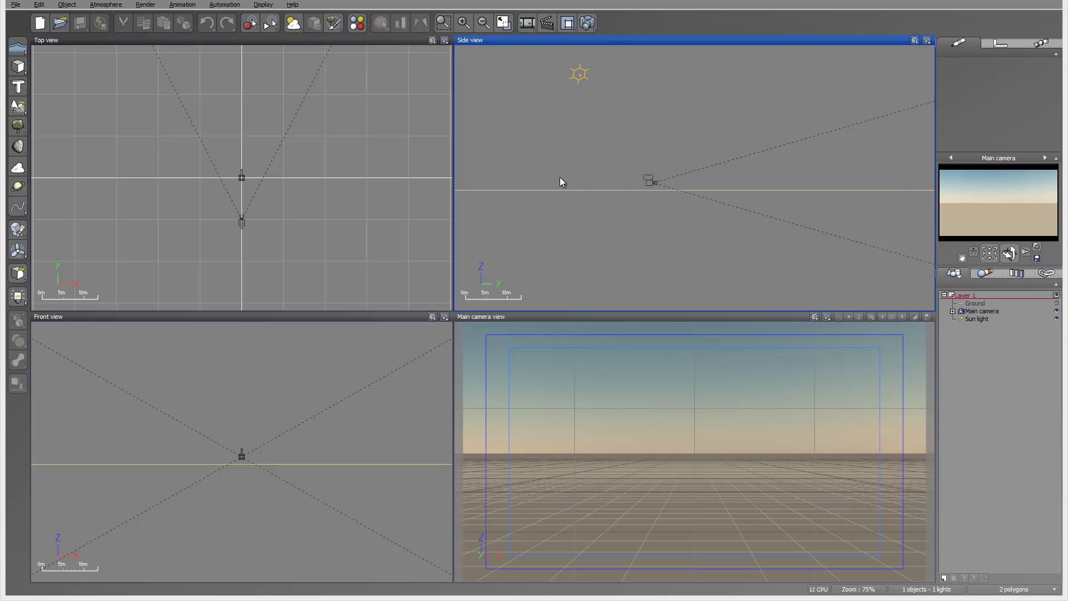
Inspect the Main camera's Advanced Camera Options and the Camera Manager, then close them and Deselect All
click(650, 183)
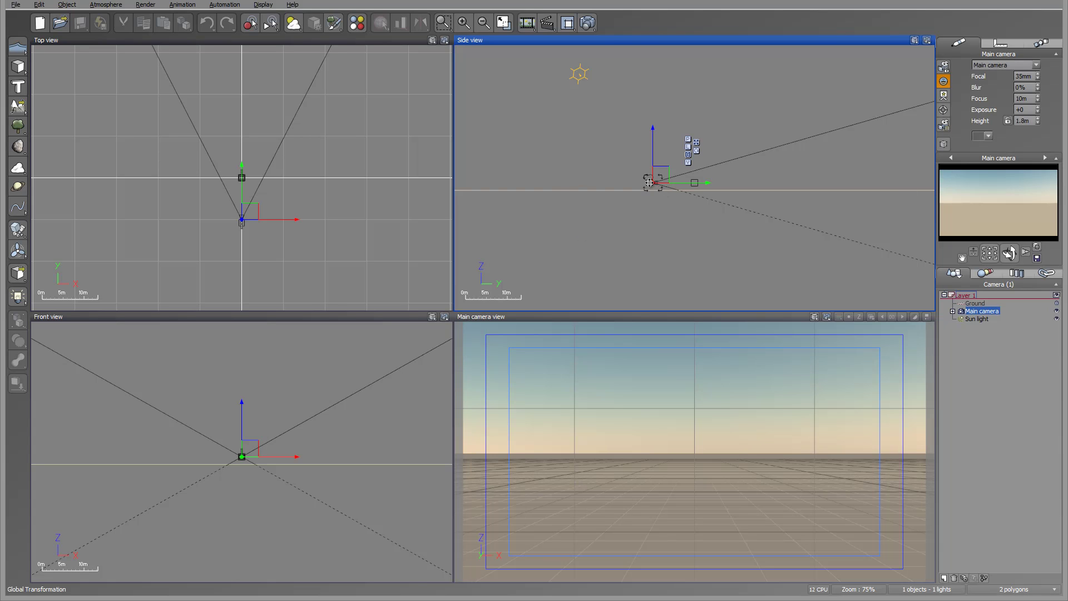
click(953, 310)
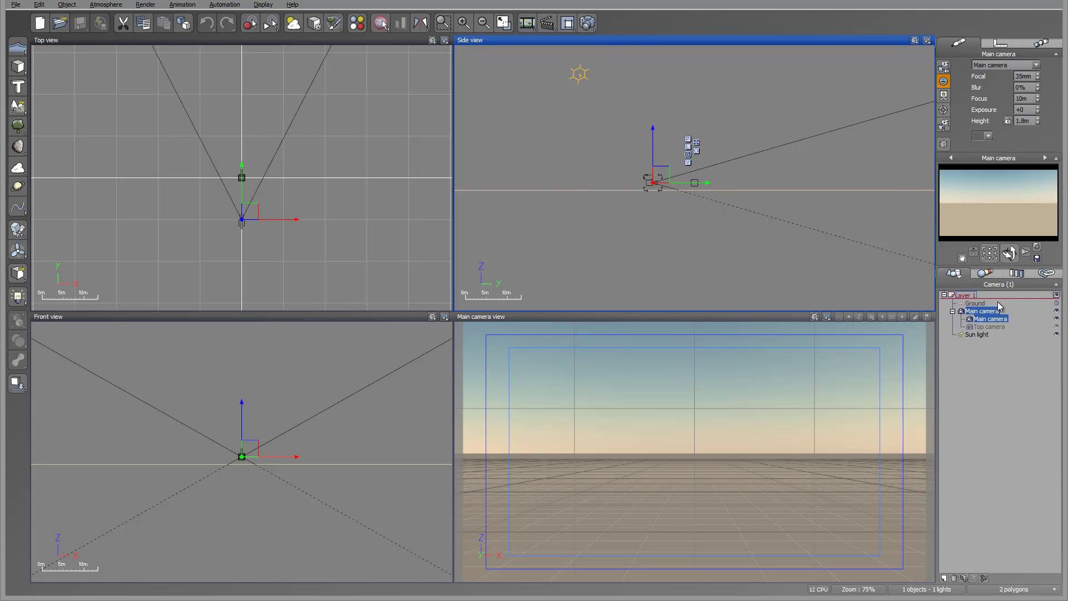
double_click(989, 319)
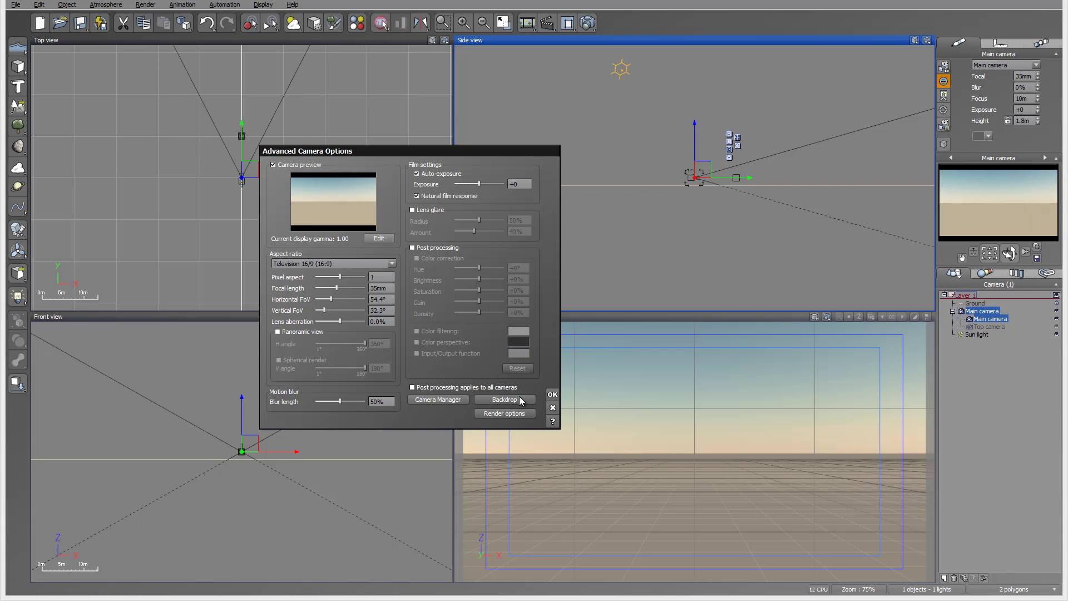
click(450, 400)
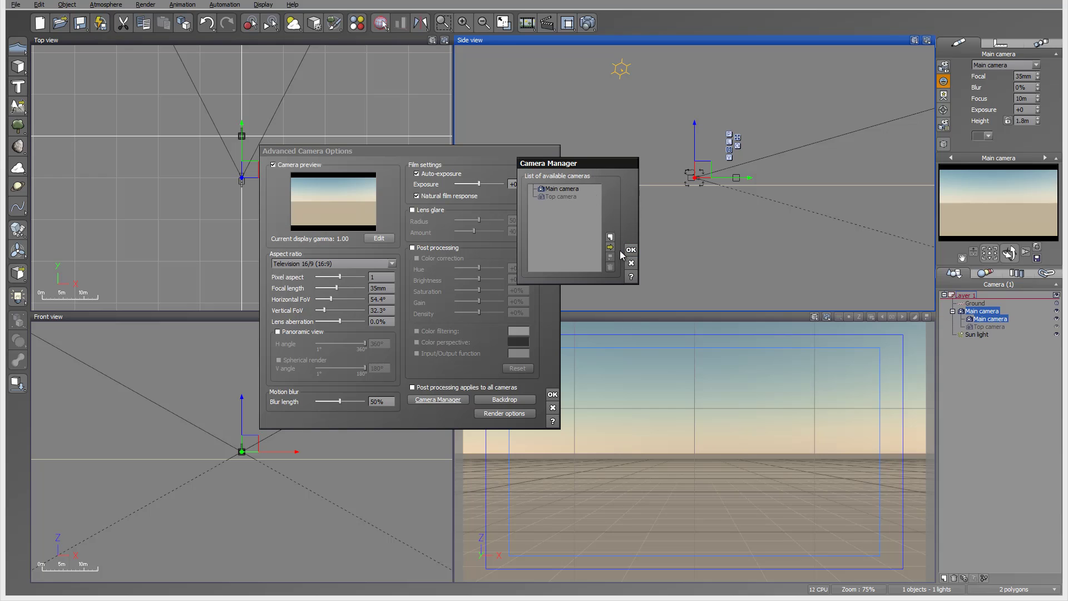
click(631, 263)
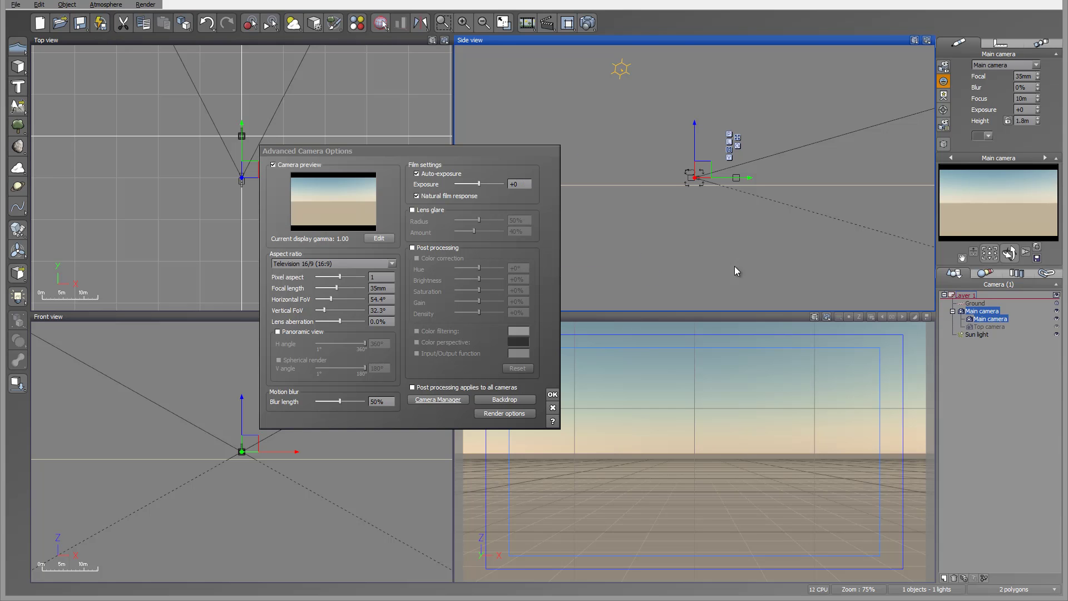
right_click(992, 319)
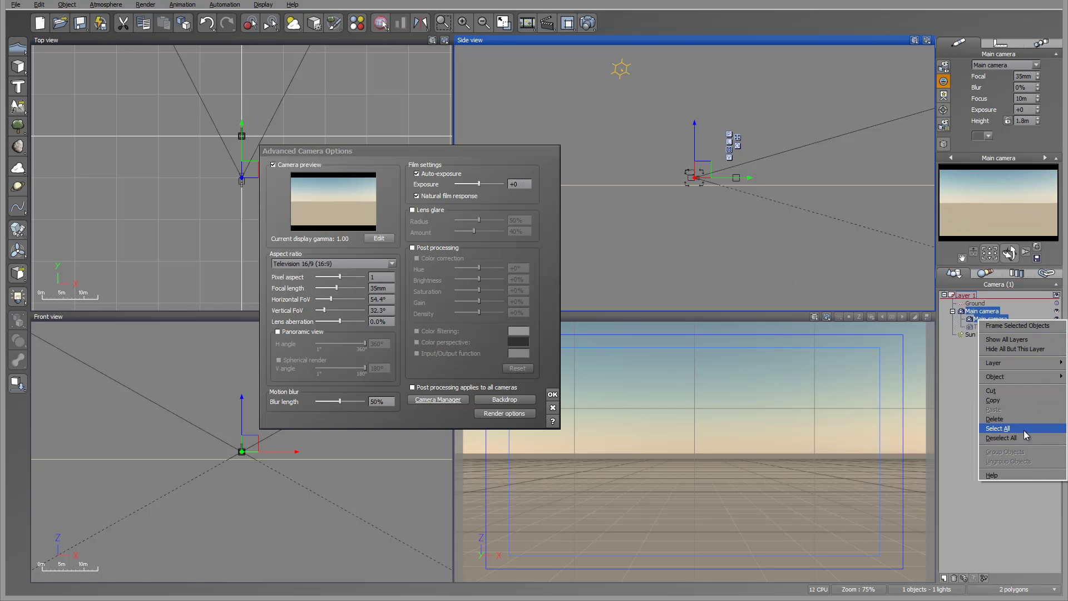
click(961, 393)
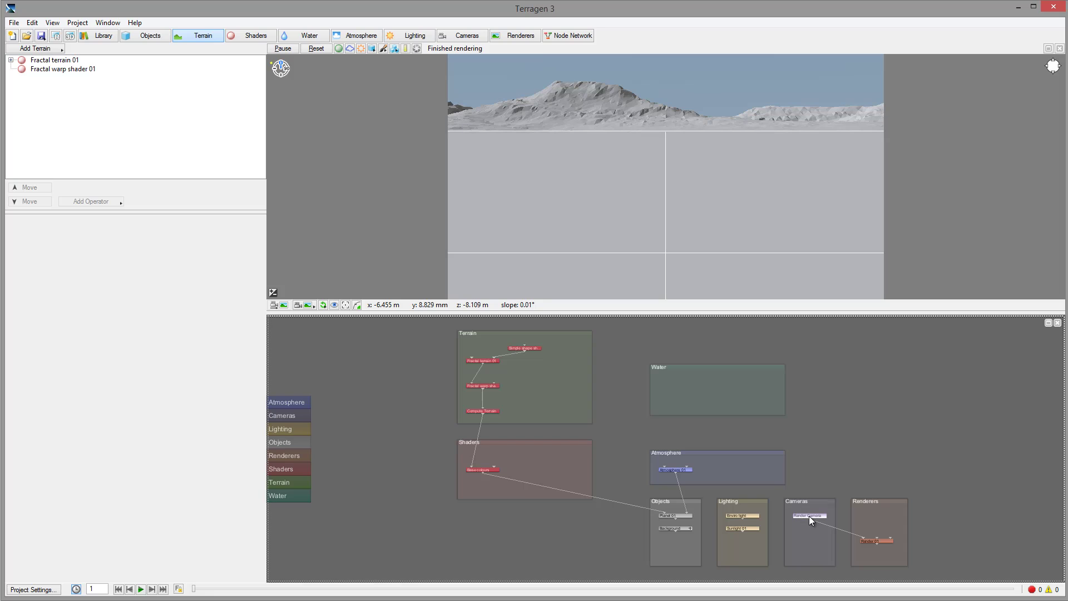
double_click(808, 516)
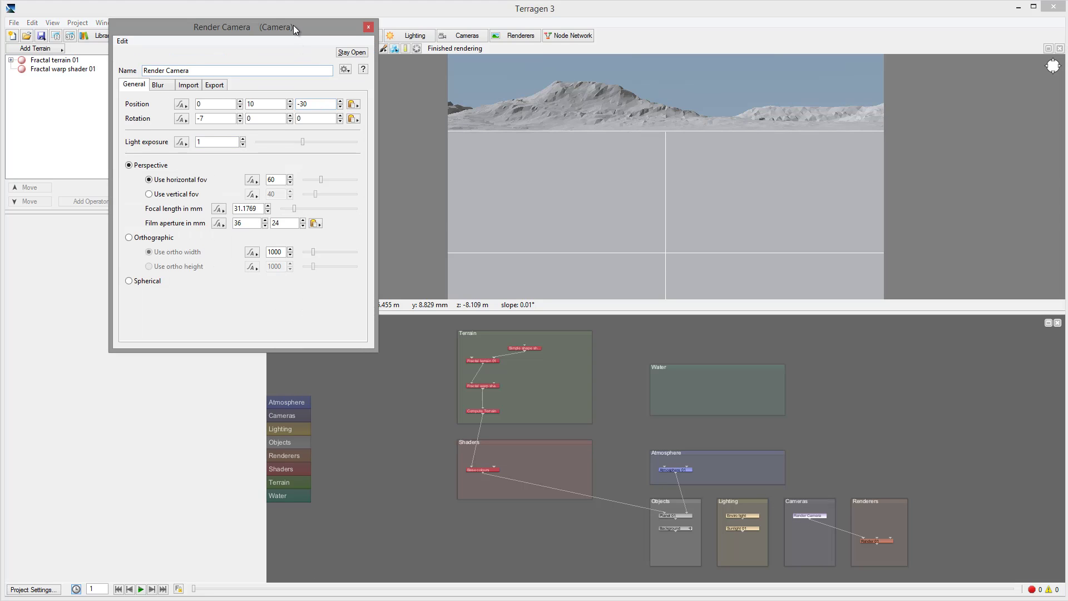
drag(294, 28, 284, 75)
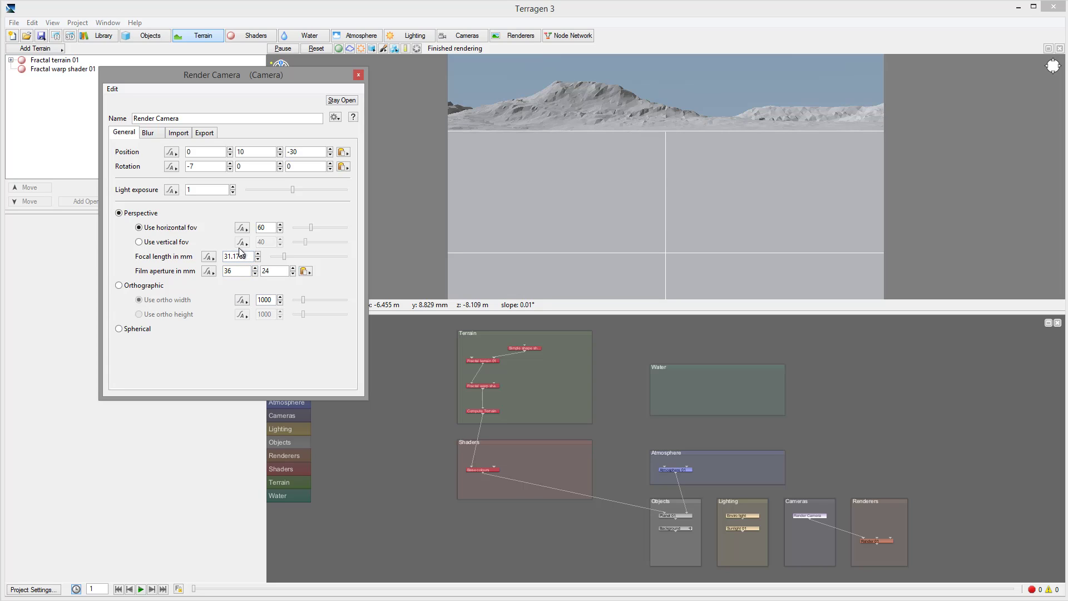
click(359, 75)
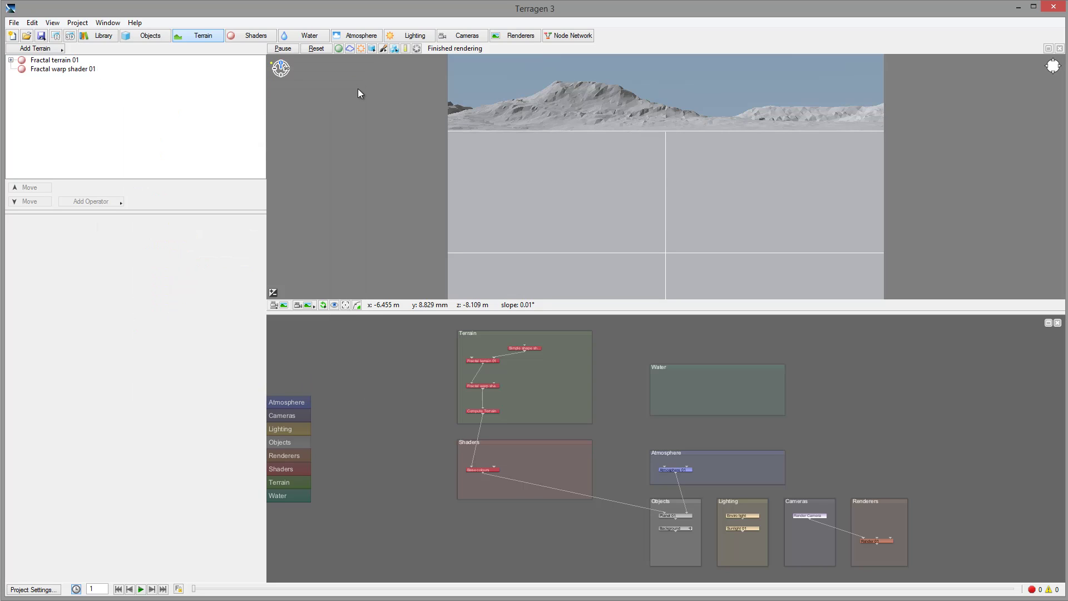
drag(883, 537, 887, 518)
Create a Render 02 node from Create Other and connect the Render Camera to it
right_click(870, 530)
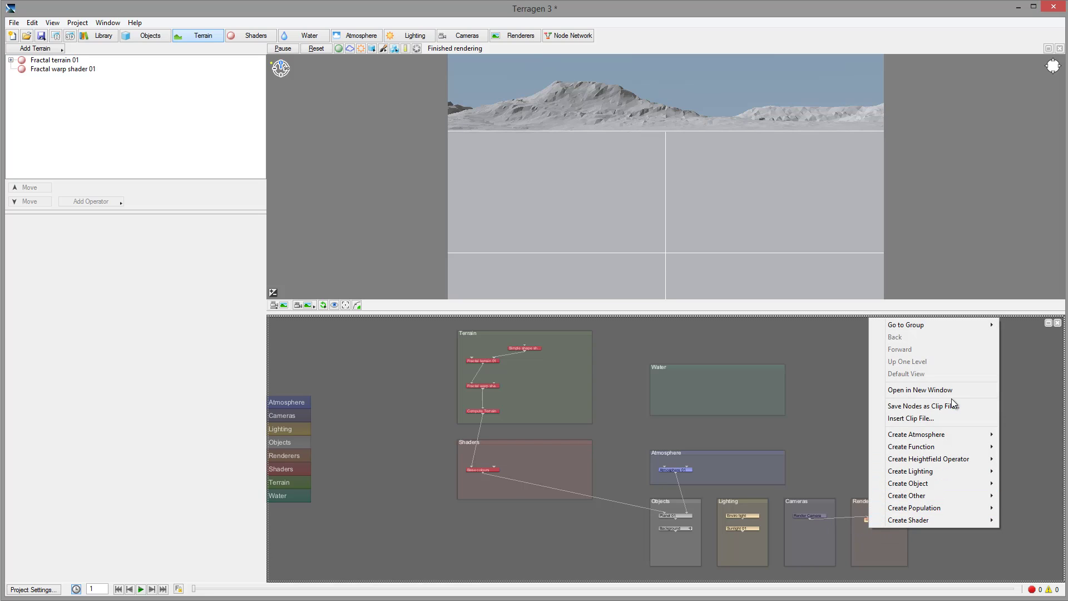
mouse_move(953, 518)
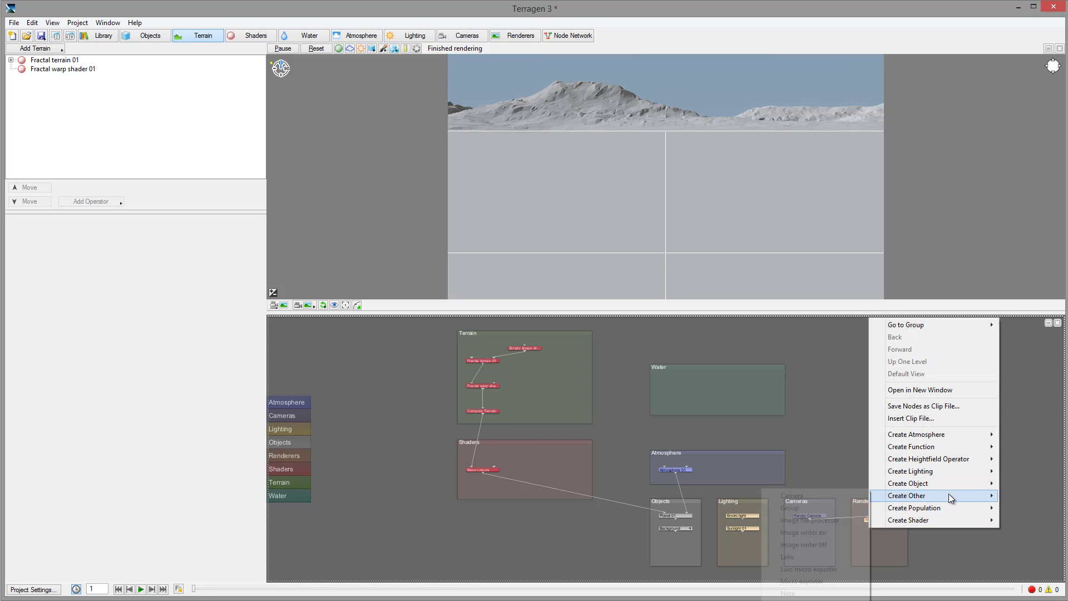
mouse_move(949, 492)
click(840, 599)
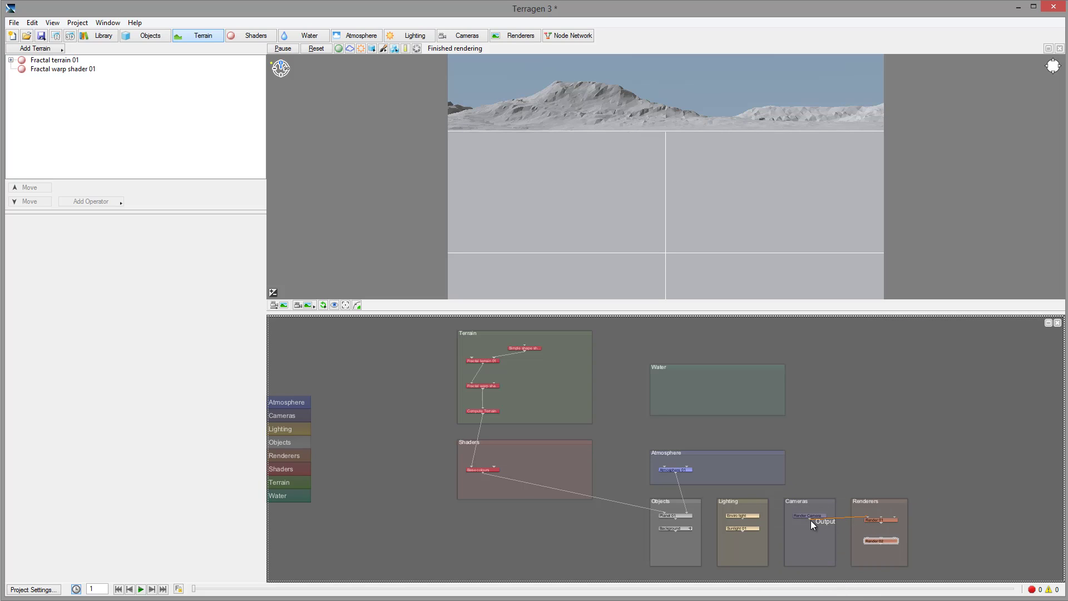
drag(870, 540, 881, 541)
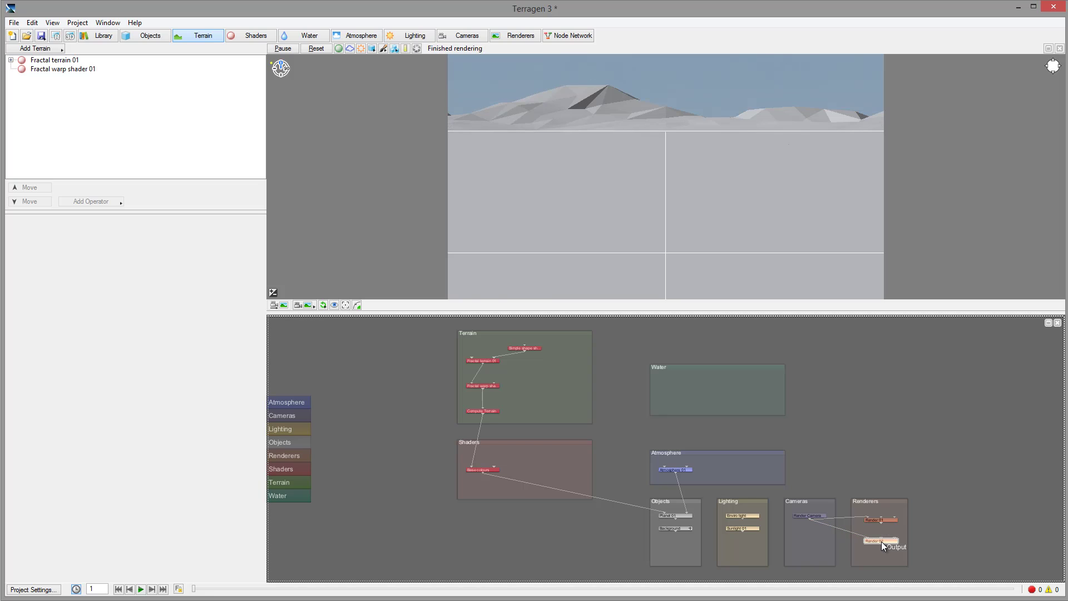
click(516, 39)
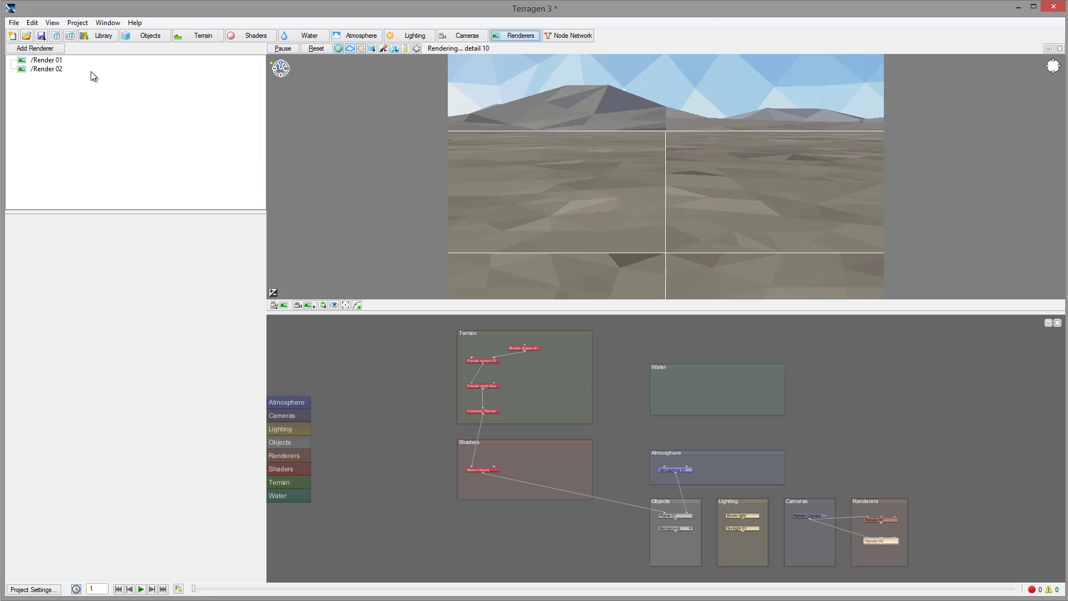
Select Render 01 and drop its Detail from 0.5 to 0 and Anti-aliasing from 3 to 1
click(49, 69)
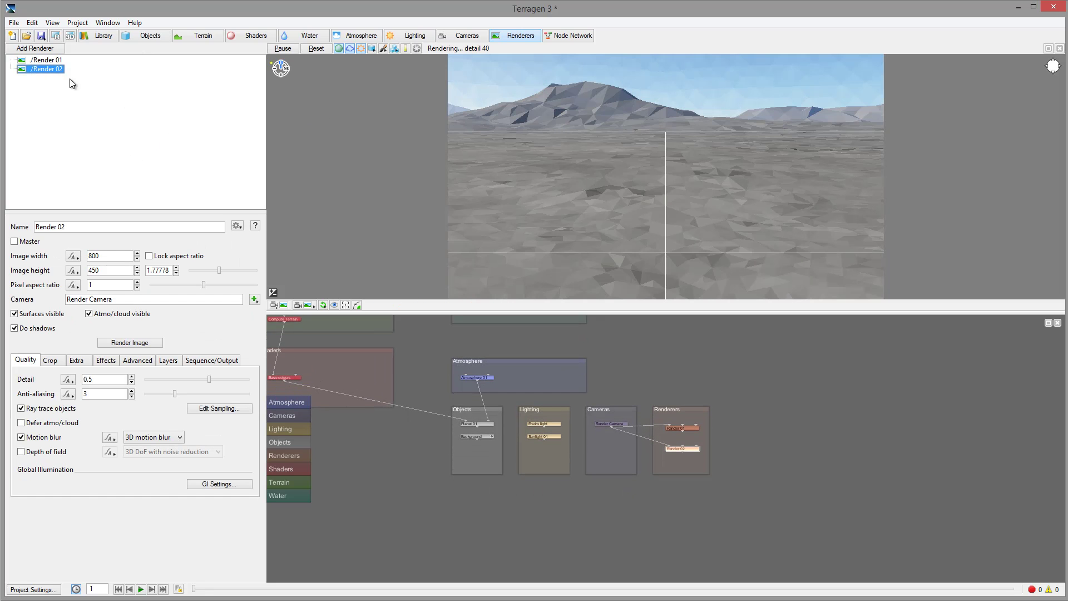
click(50, 60)
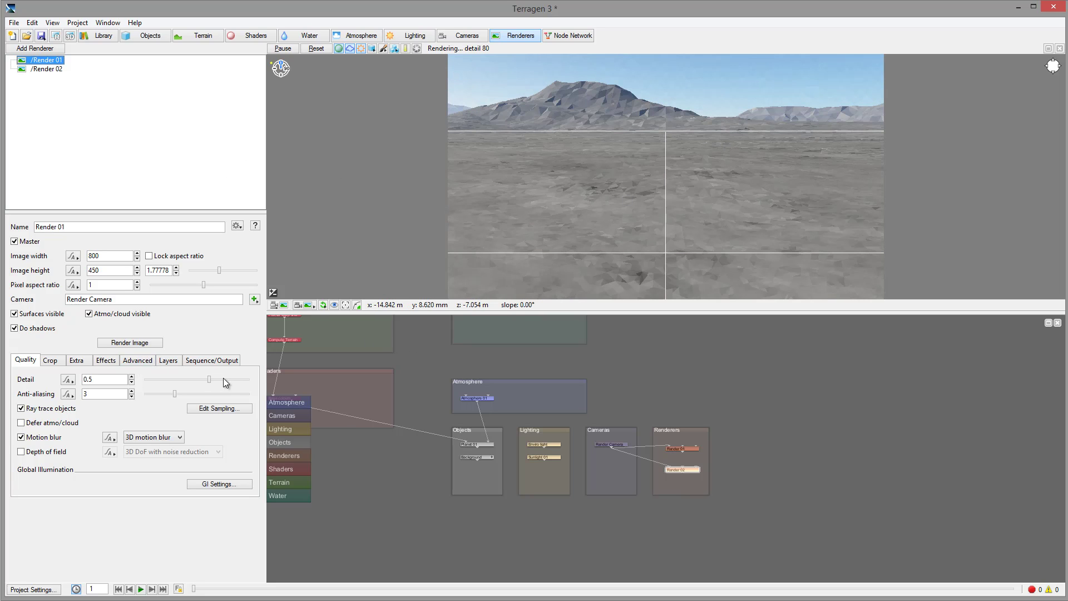
drag(212, 381, 151, 382)
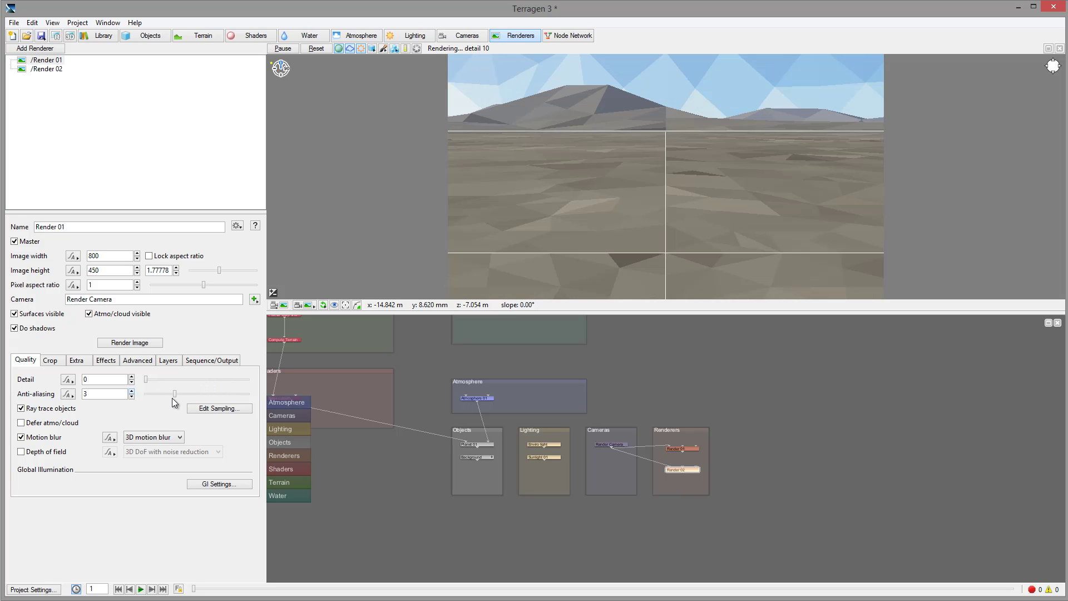
drag(174, 394, 146, 394)
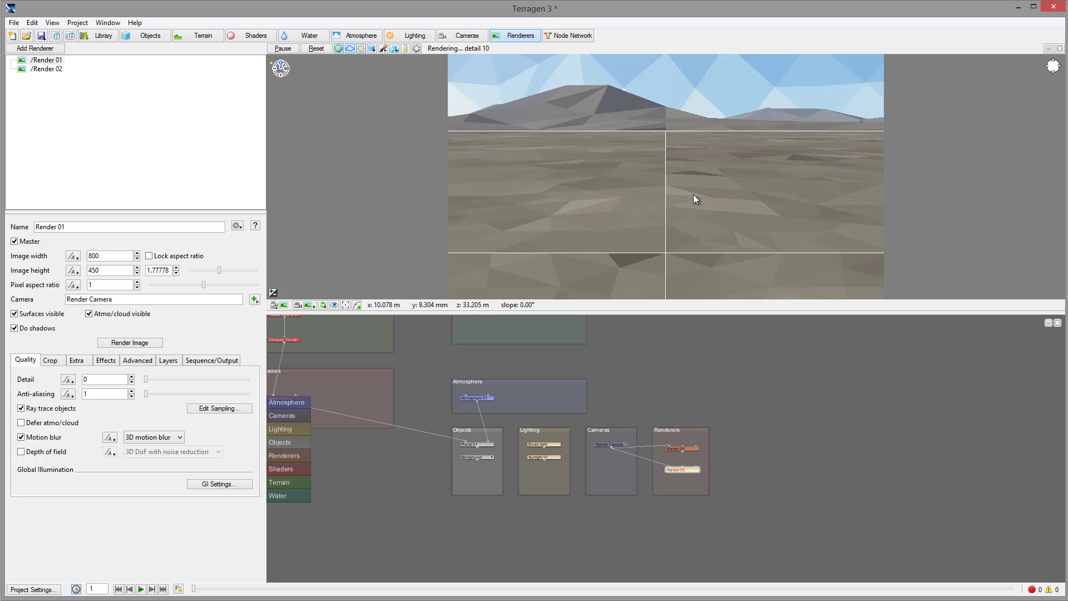